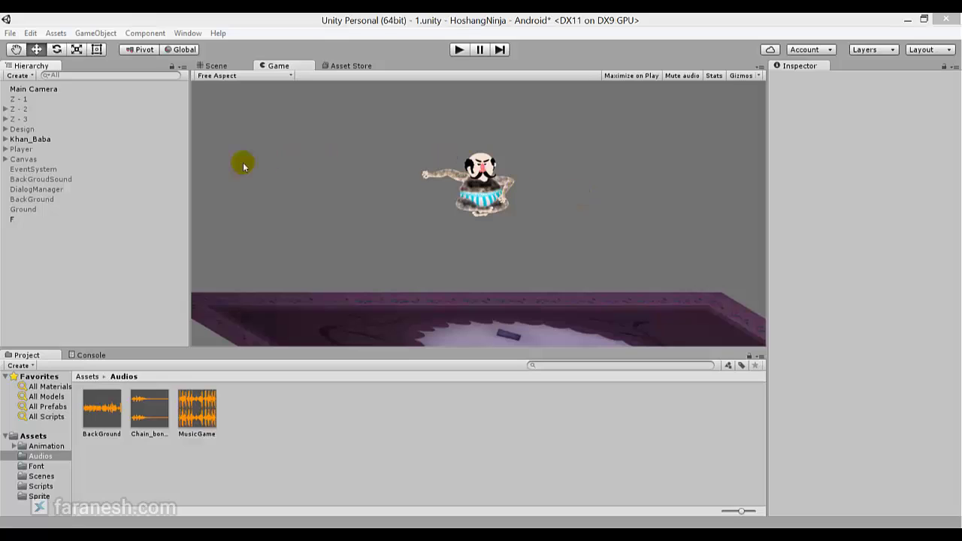
Step: Add an Audio Source component to Khan_Baba from the Add Component Audio category
click(93, 140)
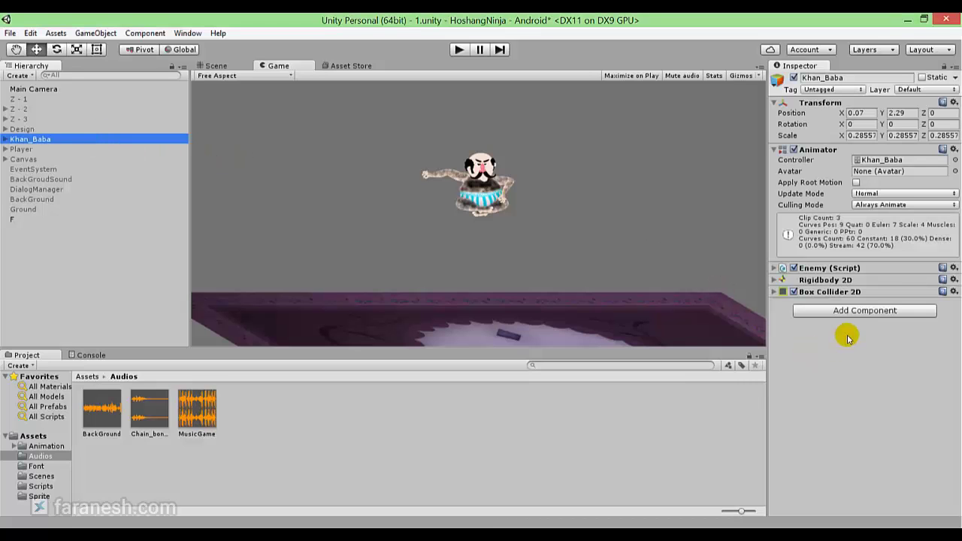
click(843, 312)
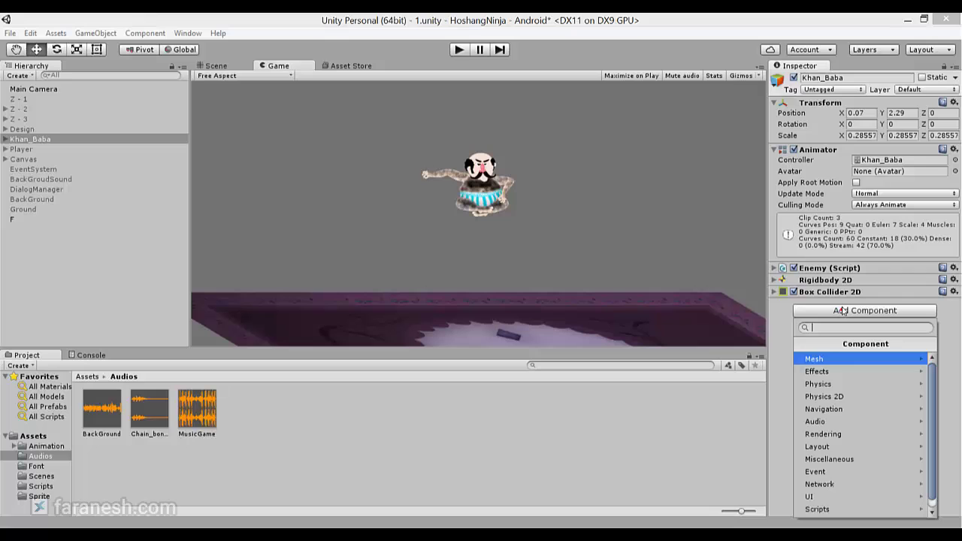
click(843, 311)
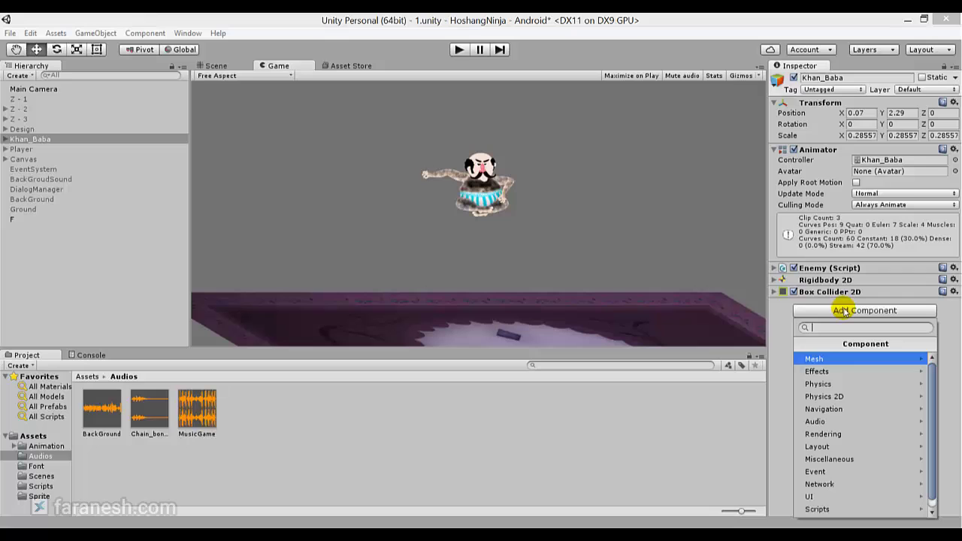
click(830, 423)
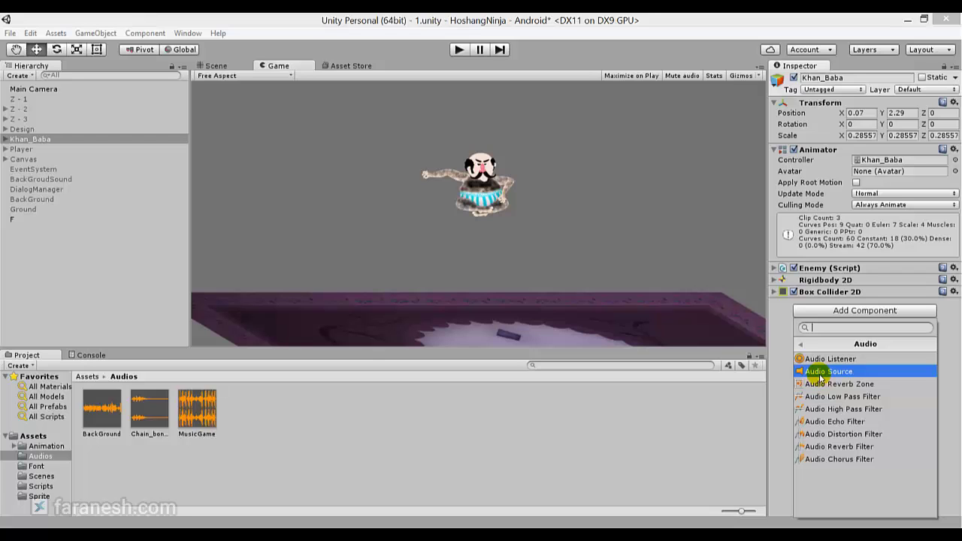
click(821, 376)
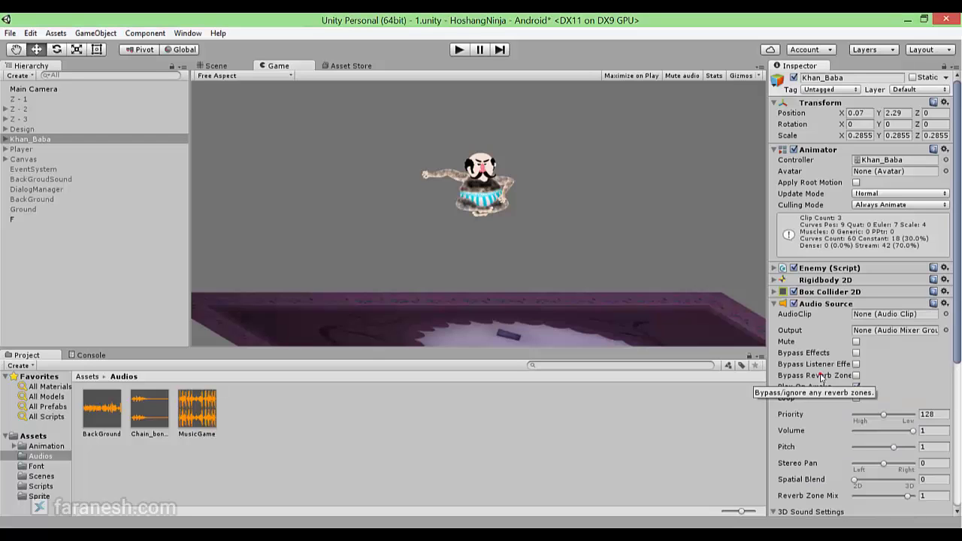
scroll(822, 379, down, 5)
scroll(822, 374, down, 2)
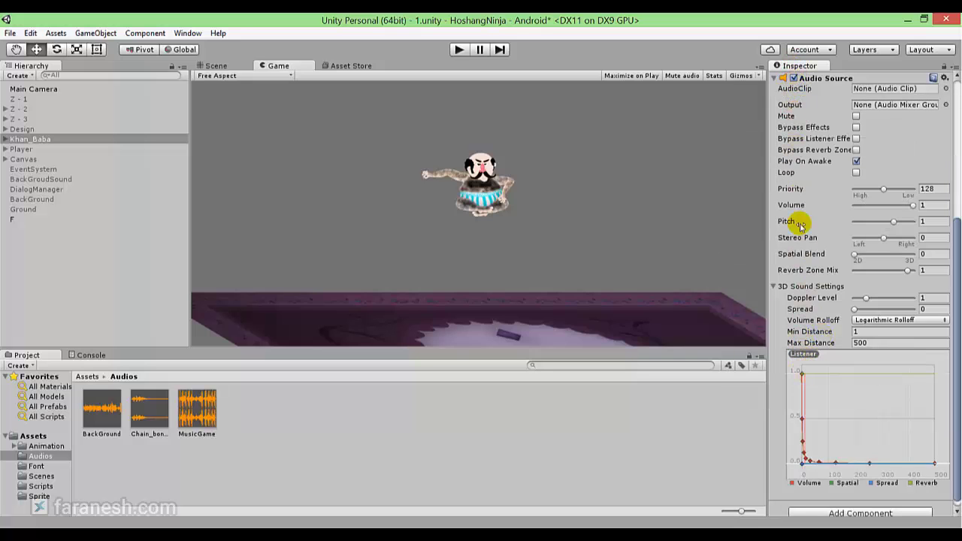
click(796, 90)
click(808, 97)
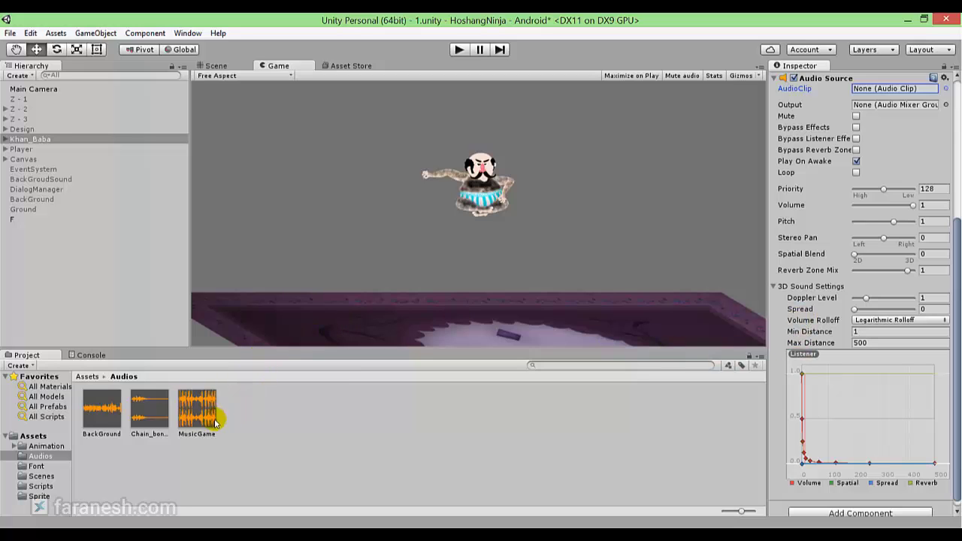
Step: Assign the MusicGame clip to the Audio Source's AudioClip field and locate it in the Project
mouse_move(199, 430)
mouse_down()
mouse_move(401, 299)
mouse_move(873, 92)
mouse_up()
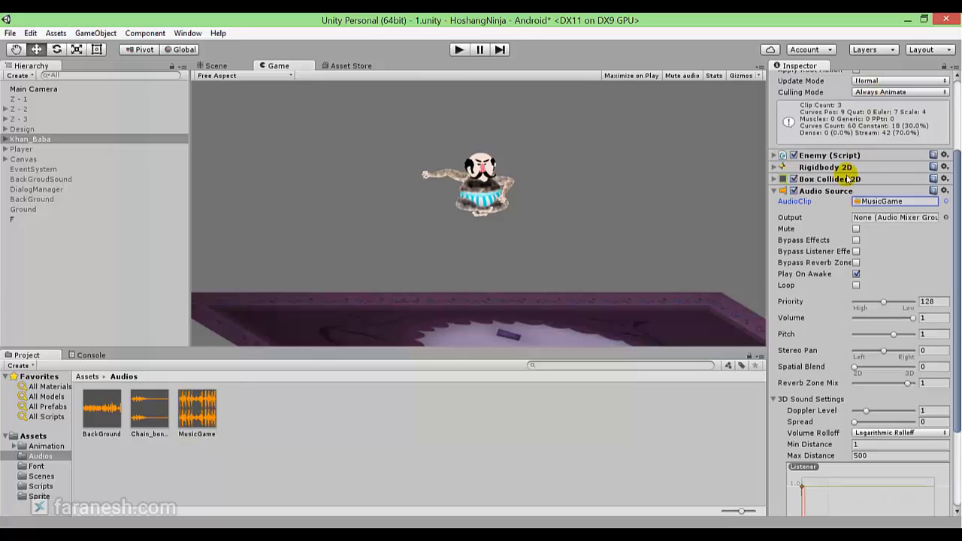
click(882, 202)
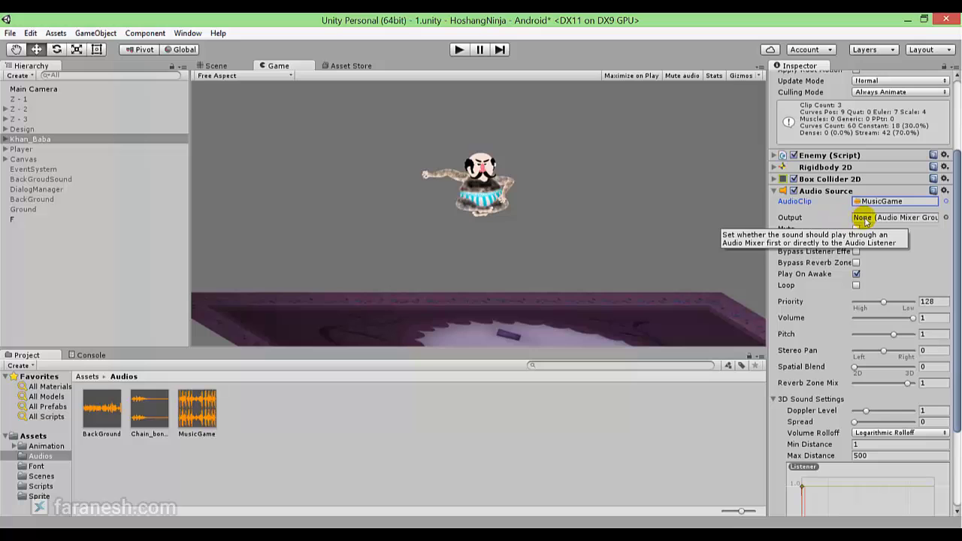
scroll(799, 207, down, 3)
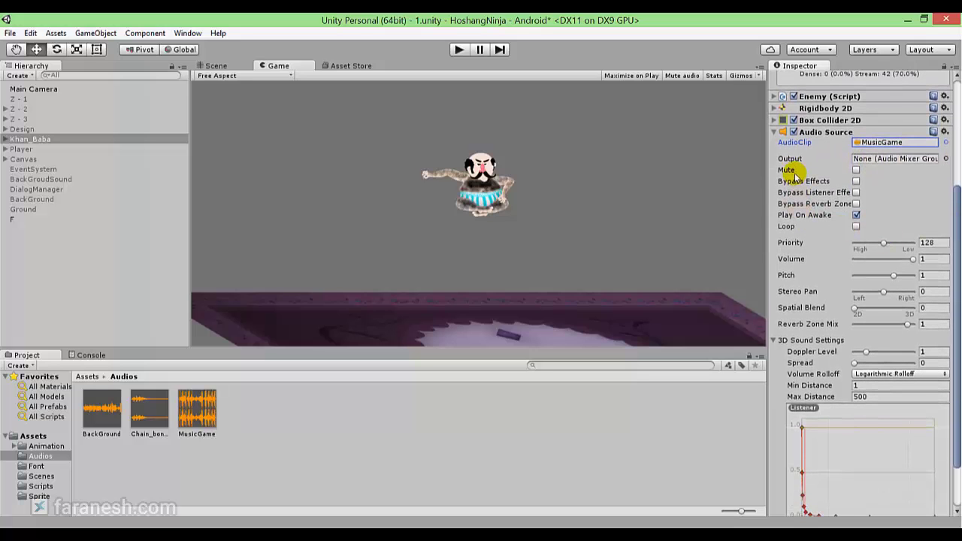
Step: Toggle the Audio Source's Mute checkbox on and off, leaving it unmuted
click(789, 173)
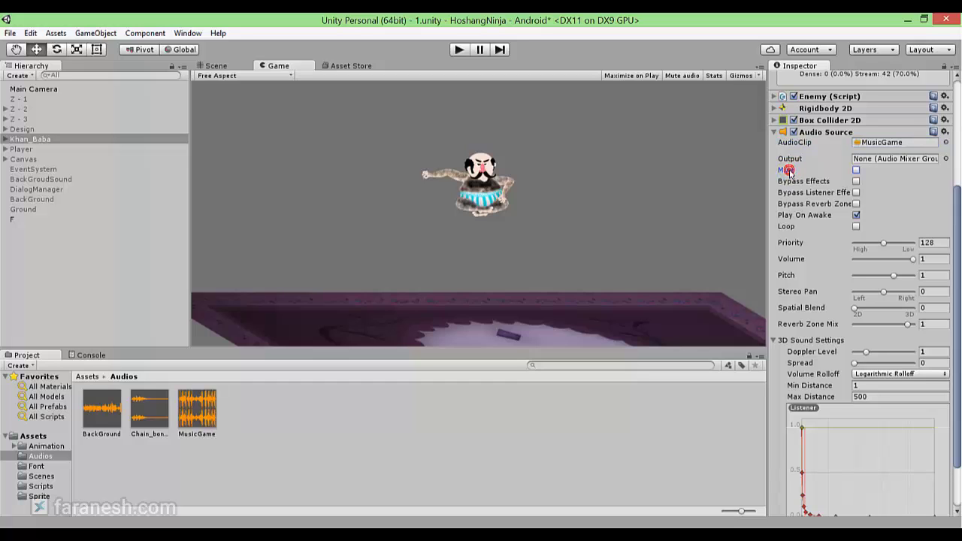
click(856, 170)
click(858, 172)
click(857, 171)
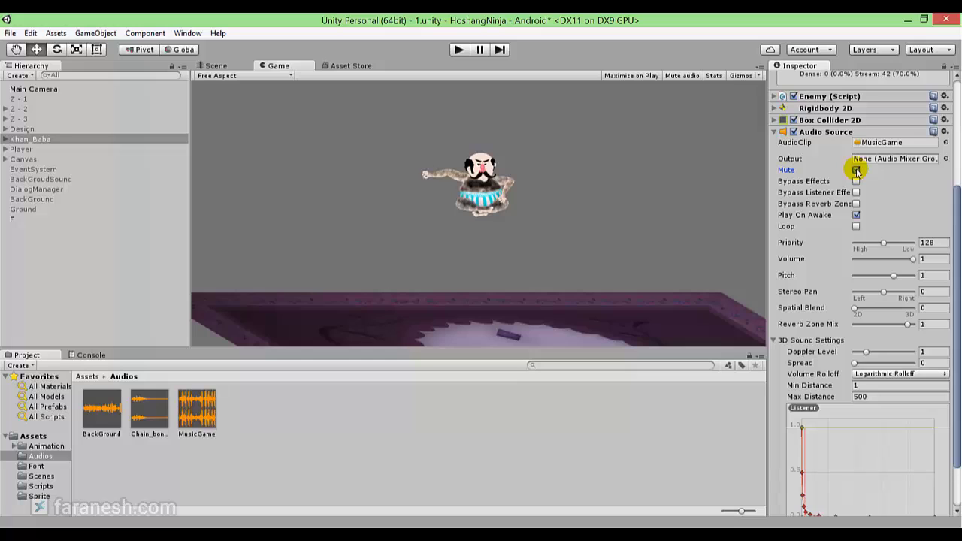
click(856, 171)
click(857, 172)
click(856, 172)
click(856, 171)
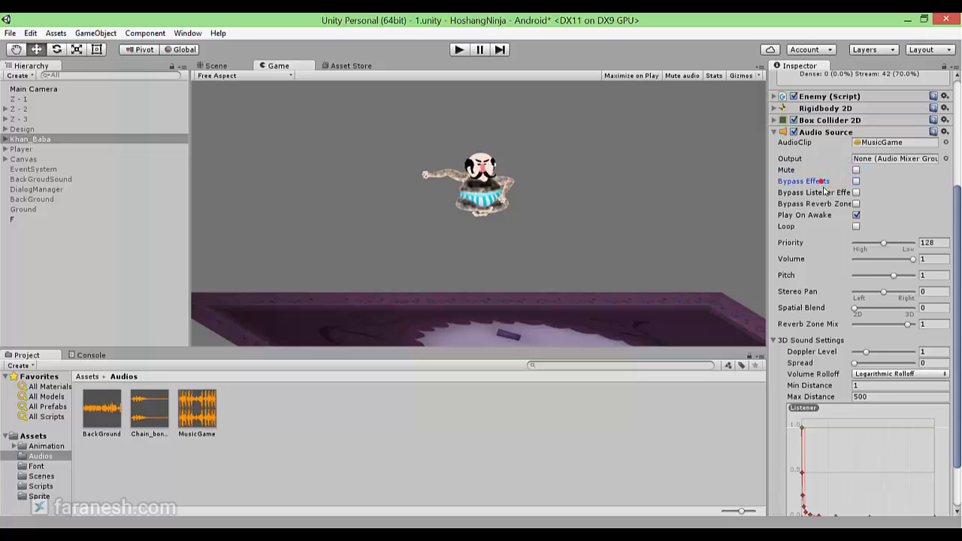
Step: Point out the Play On Awake setting, leaving it enabled
click(800, 217)
drag(799, 219, 824, 223)
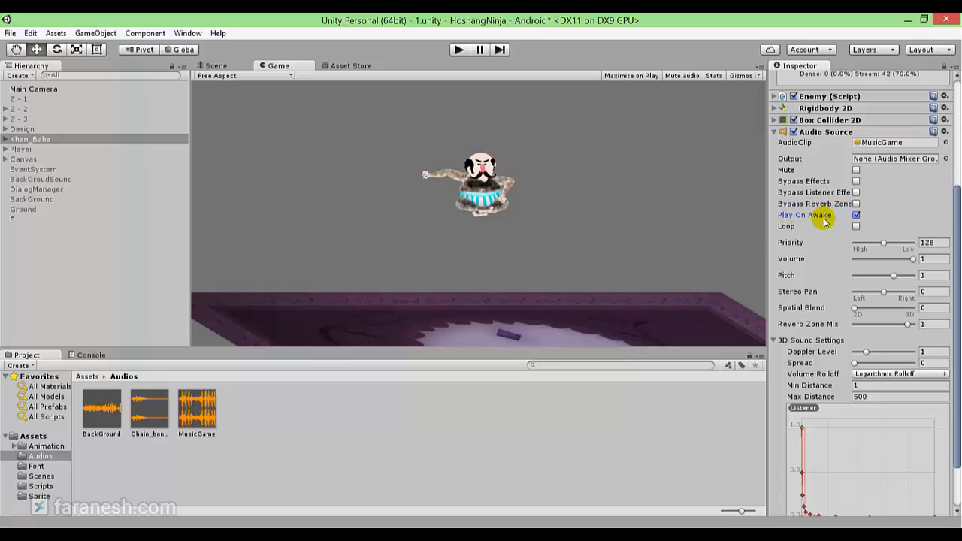
mouse_move(824, 220)
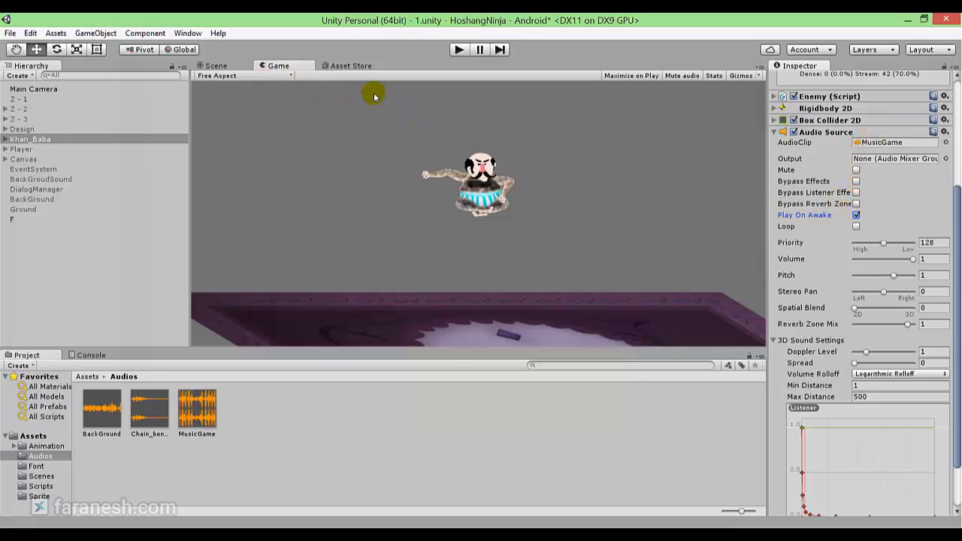
click(856, 215)
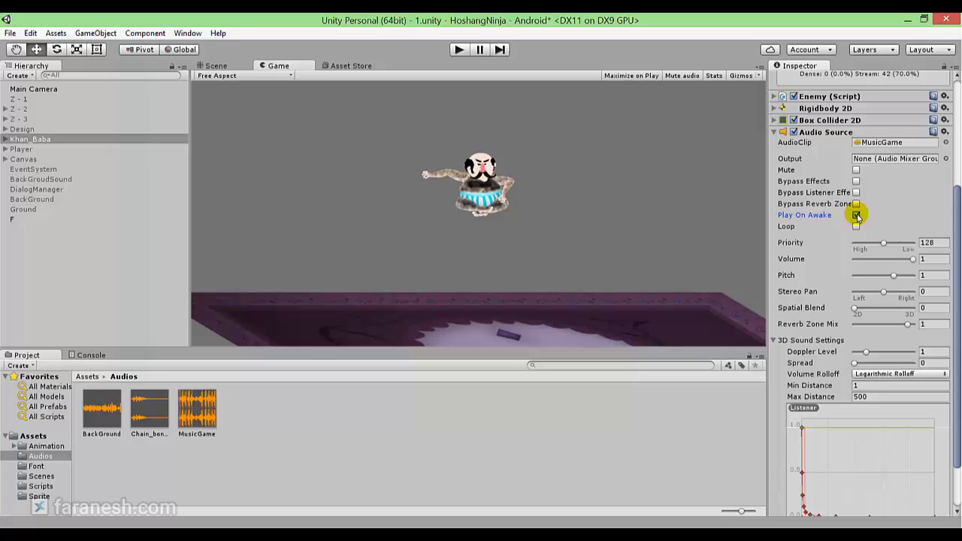
click(857, 215)
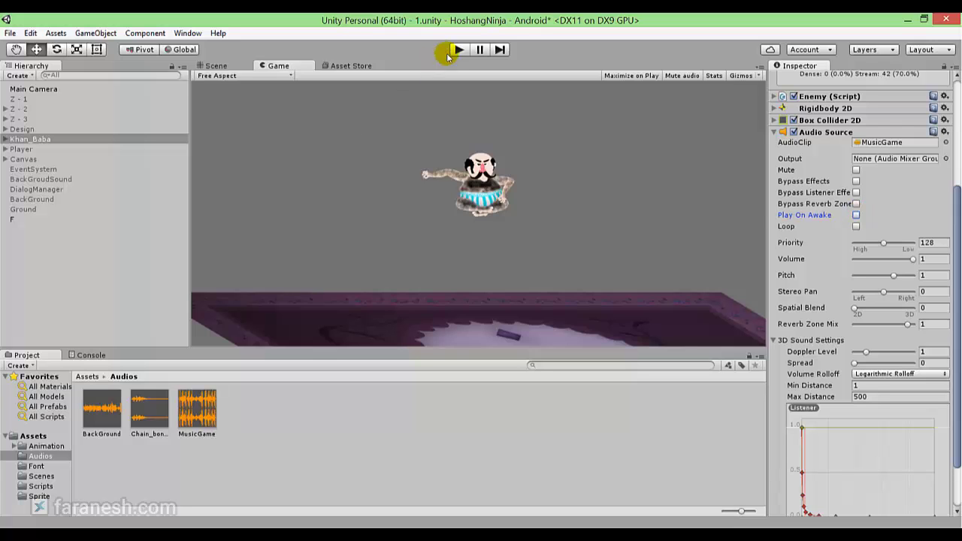
click(457, 49)
click(454, 52)
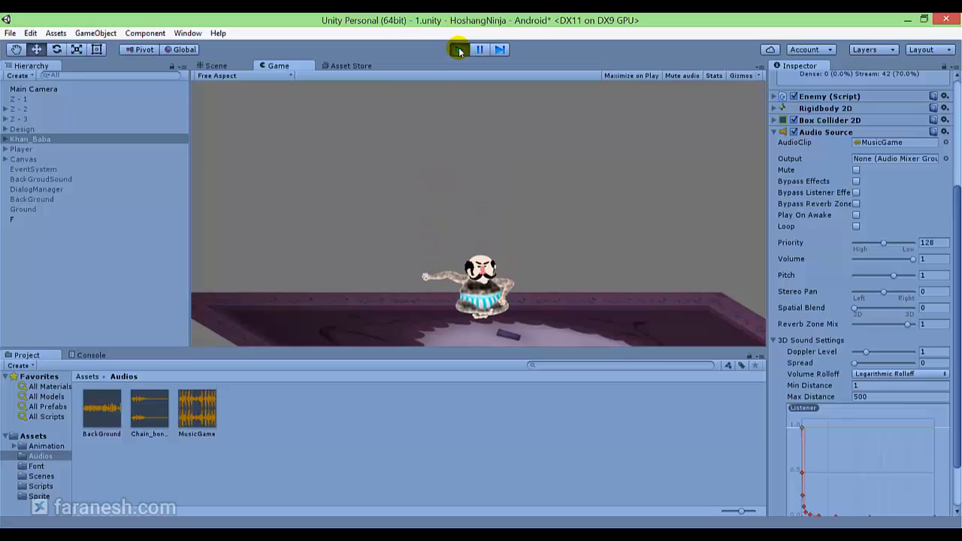
click(459, 50)
click(856, 215)
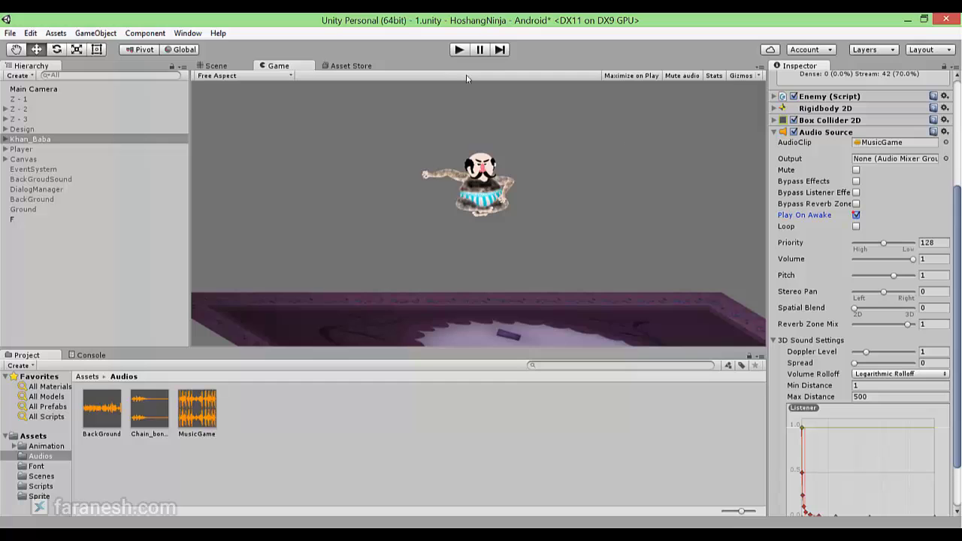
click(459, 49)
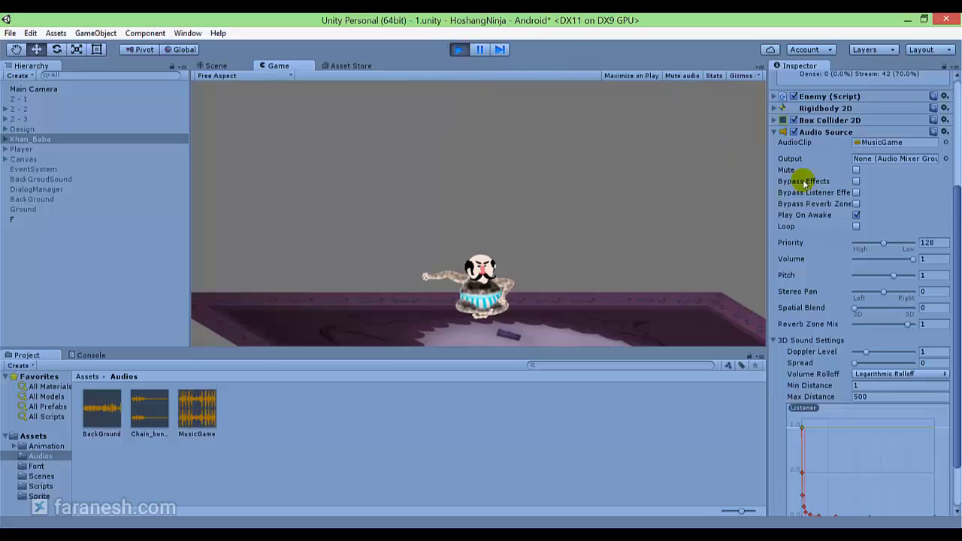
click(855, 171)
click(855, 171)
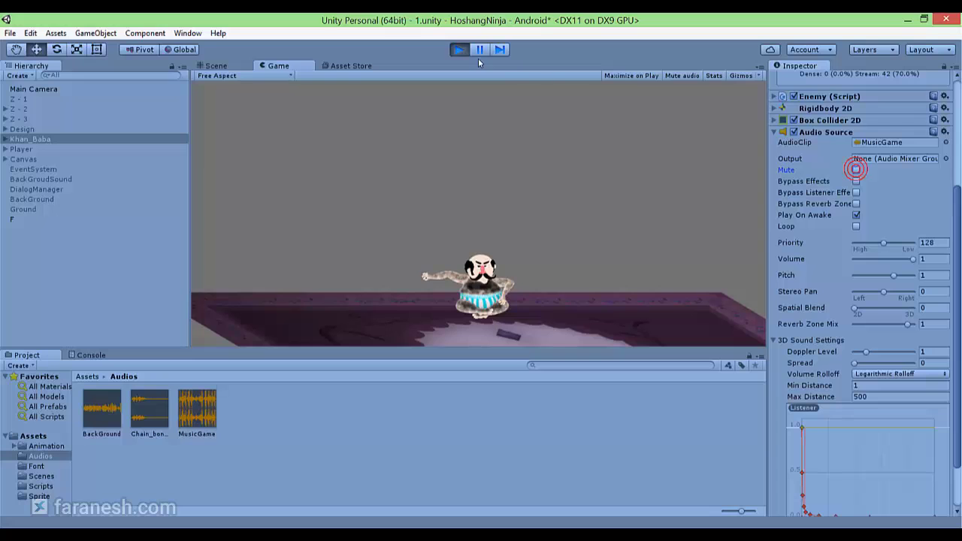
click(460, 50)
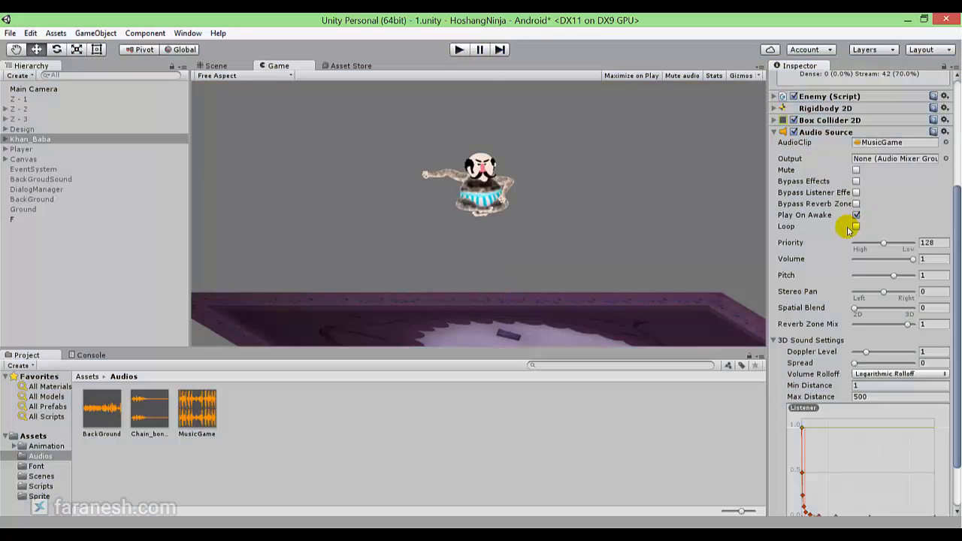
click(792, 227)
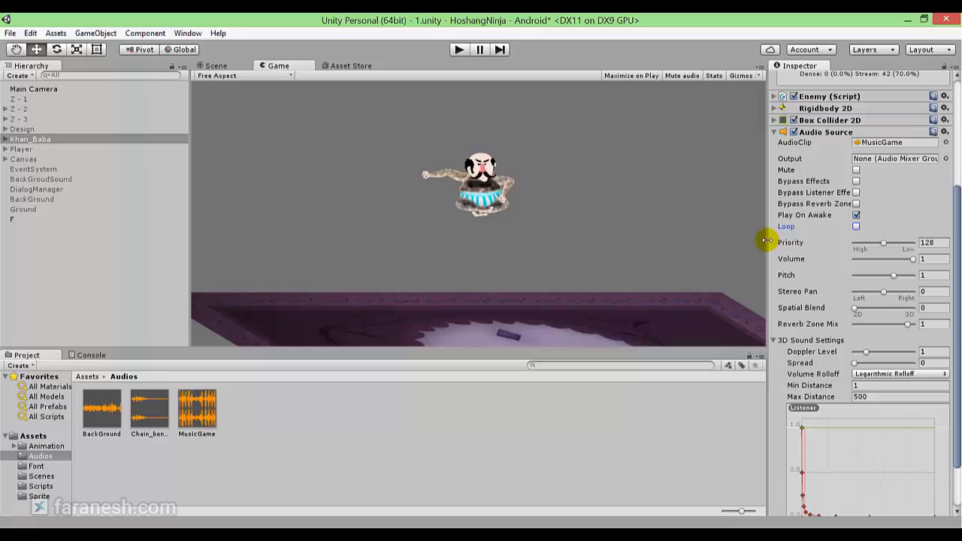
click(857, 227)
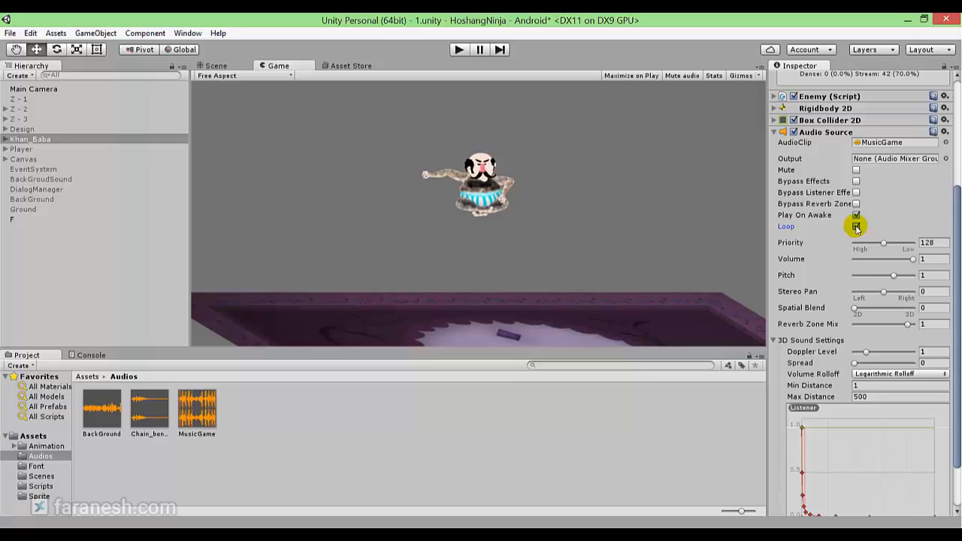
click(856, 227)
Step: Enter 0 in the Audio Source's Volume field, then drag it up to about 0.61
scroll(857, 229, down, 2)
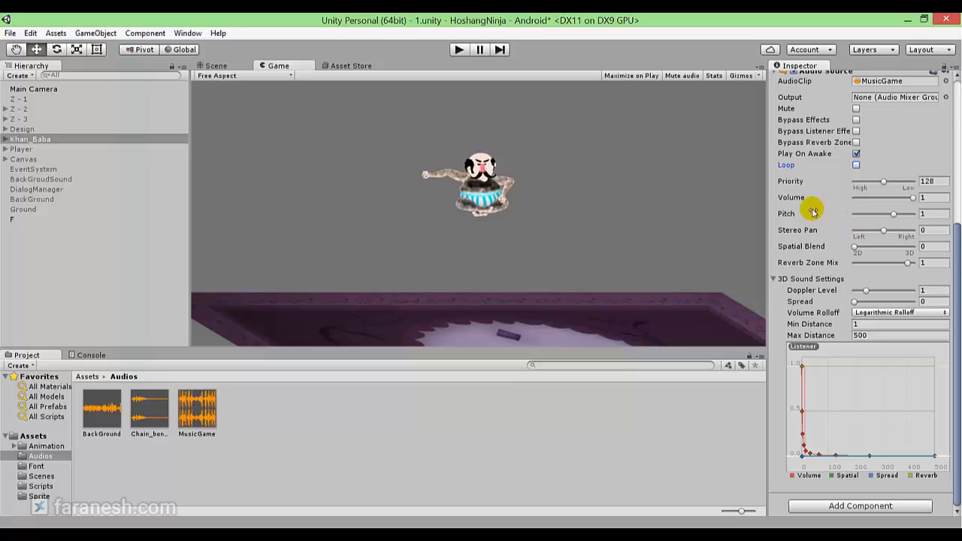
mouse_move(799, 201)
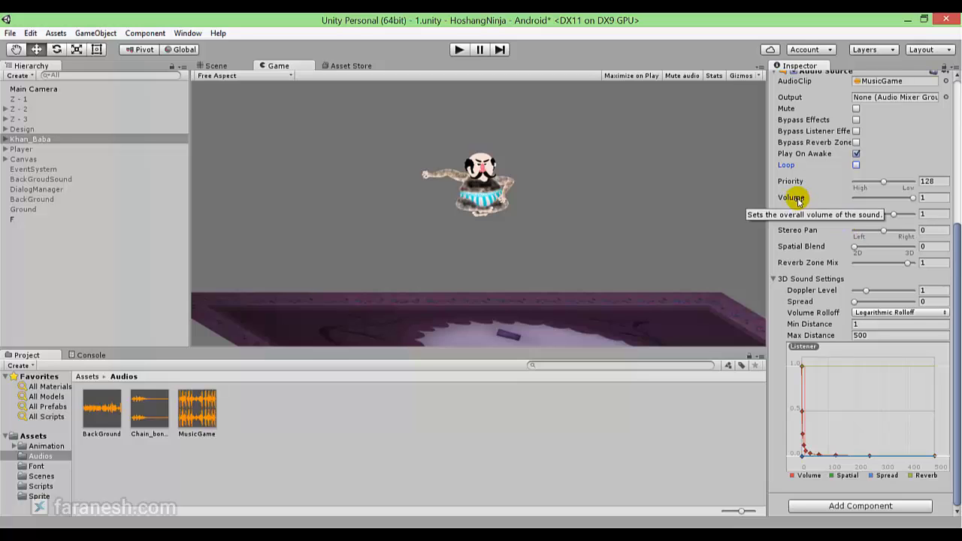
click(923, 197)
text(0)
mouse_move(913, 198)
mouse_down()
mouse_move(863, 212)
mouse_move(923, 198)
mouse_up()
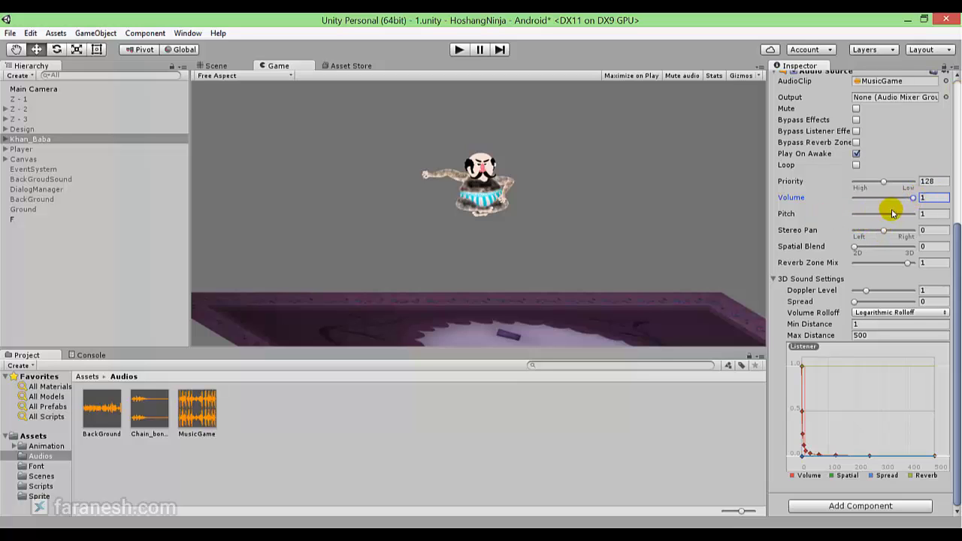
Step: Test the Pitch slider, trying values around 1.38 and 1.02
mouse_move(892, 214)
mouse_down()
mouse_move(902, 217)
mouse_move(886, 218)
mouse_up()
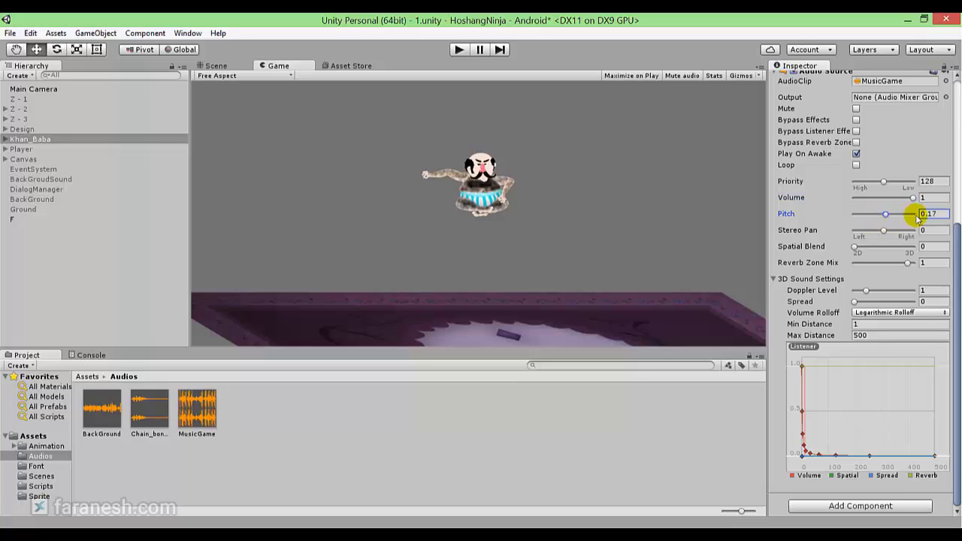
double_click(928, 214)
text(0)
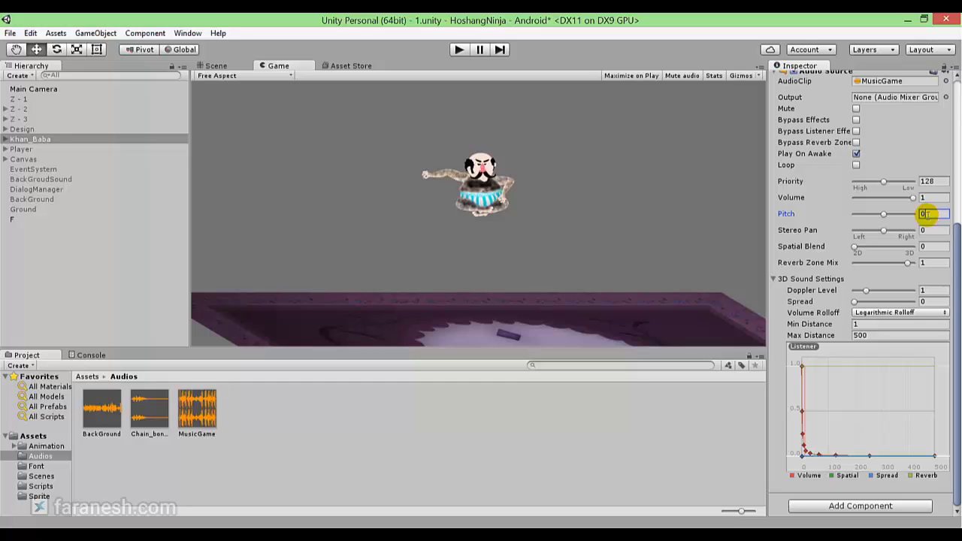
mouse_move(883, 216)
mouse_down()
mouse_move(897, 217)
mouse_move(870, 228)
mouse_move(885, 228)
mouse_up()
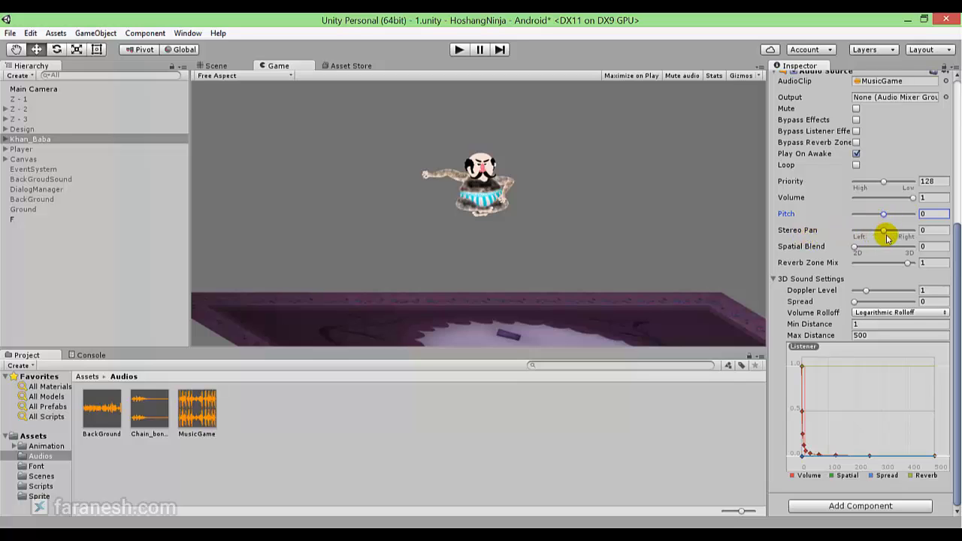
drag(885, 234, 928, 233)
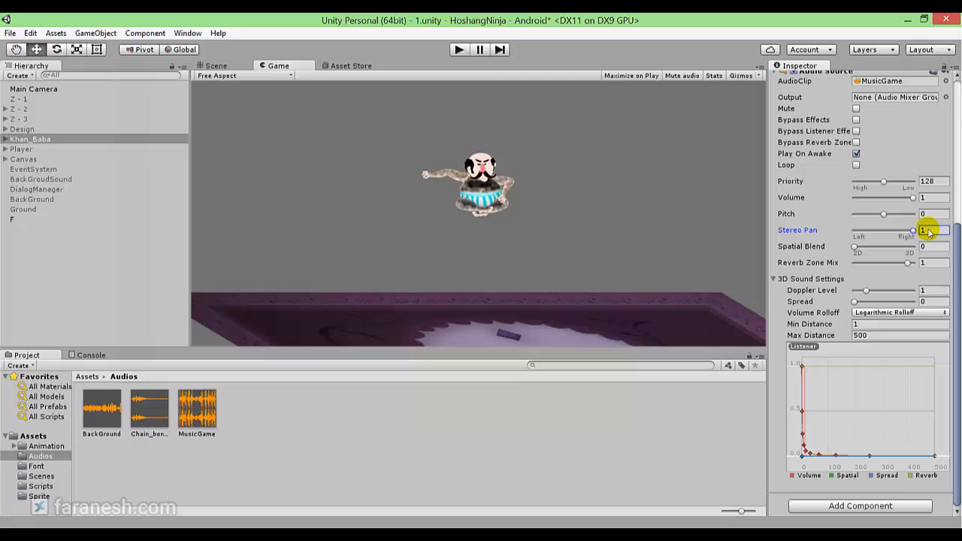
drag(912, 232, 855, 234)
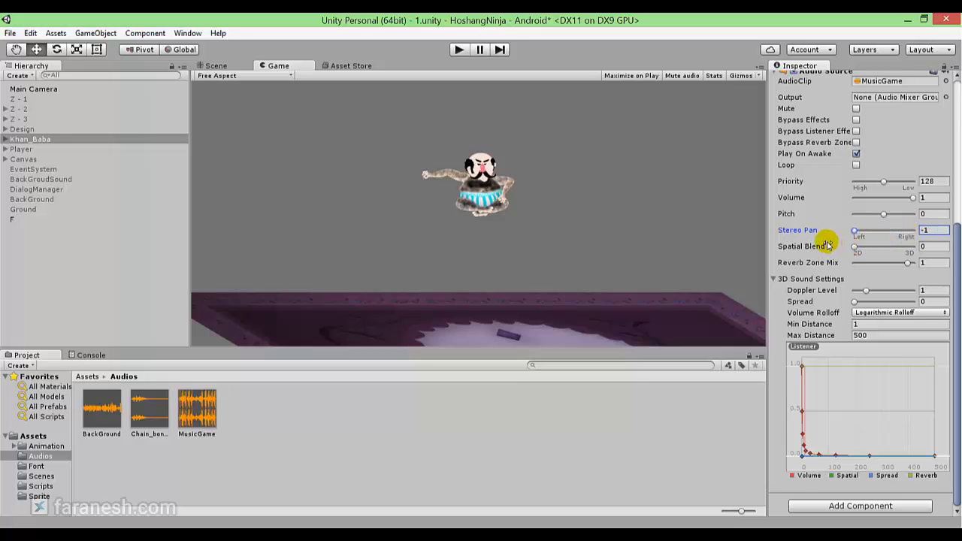
click(924, 231)
text(0)
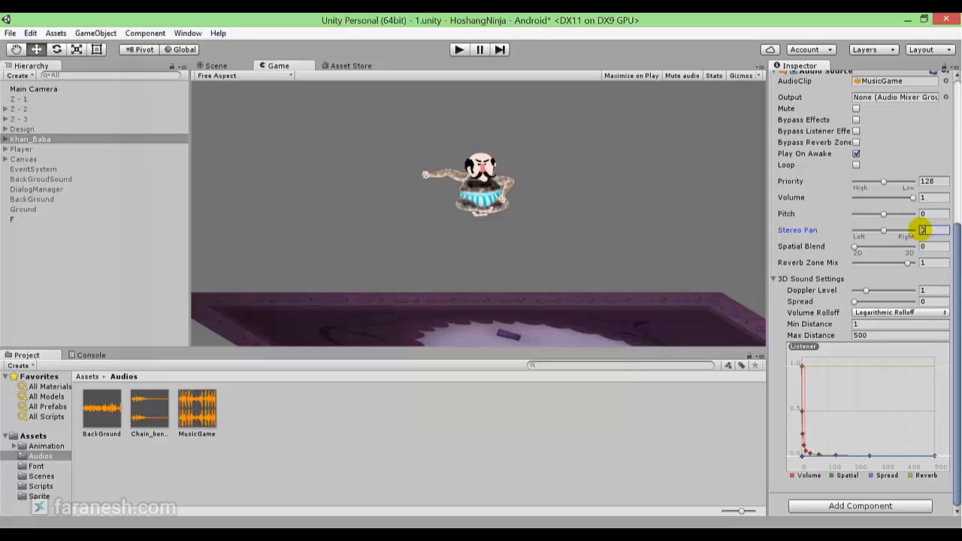
drag(884, 230, 900, 234)
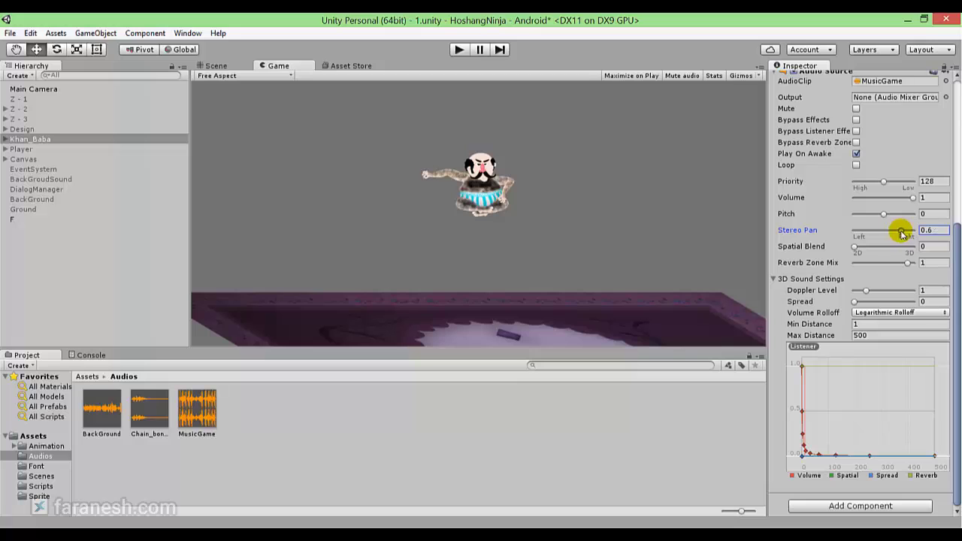
drag(902, 234, 881, 232)
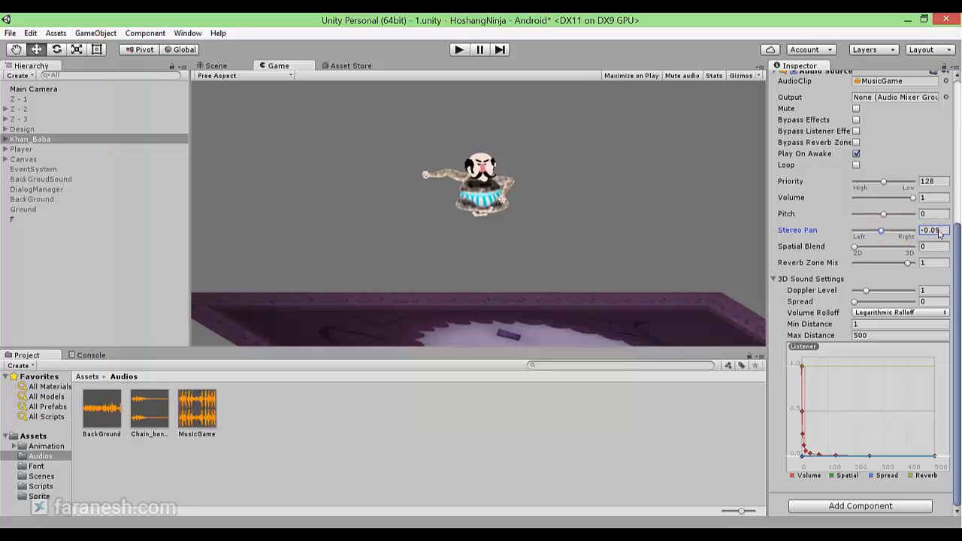
click(939, 231)
text(0)
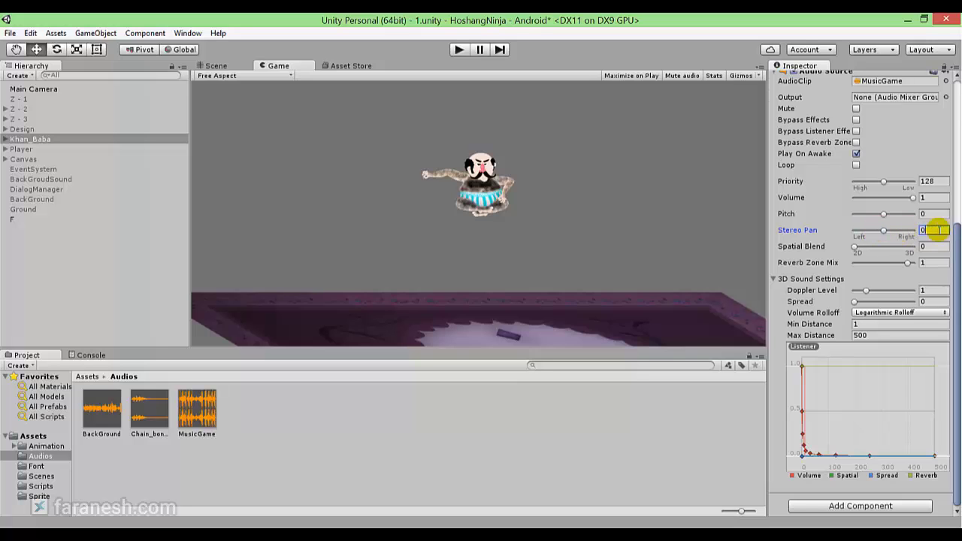
scroll(939, 230, up, 2)
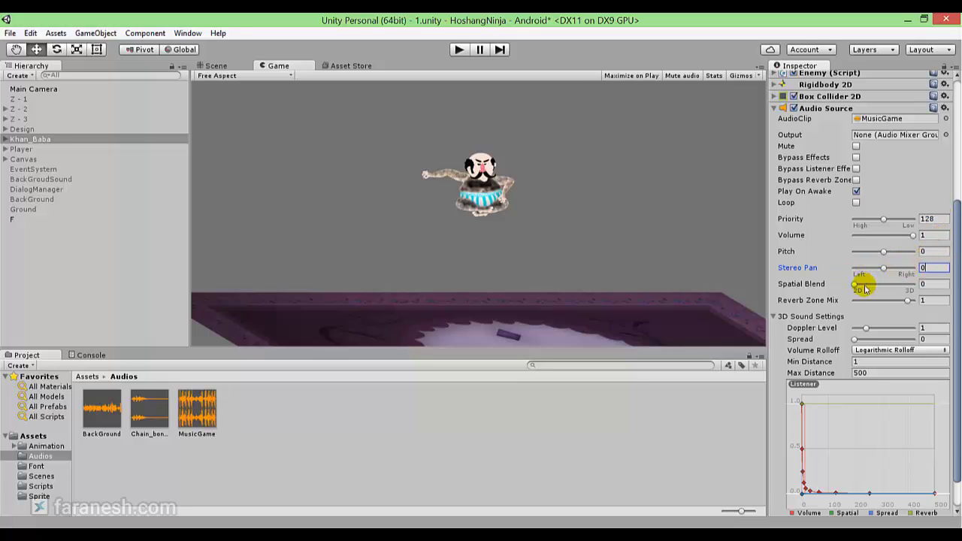
scroll(863, 286, down, 2)
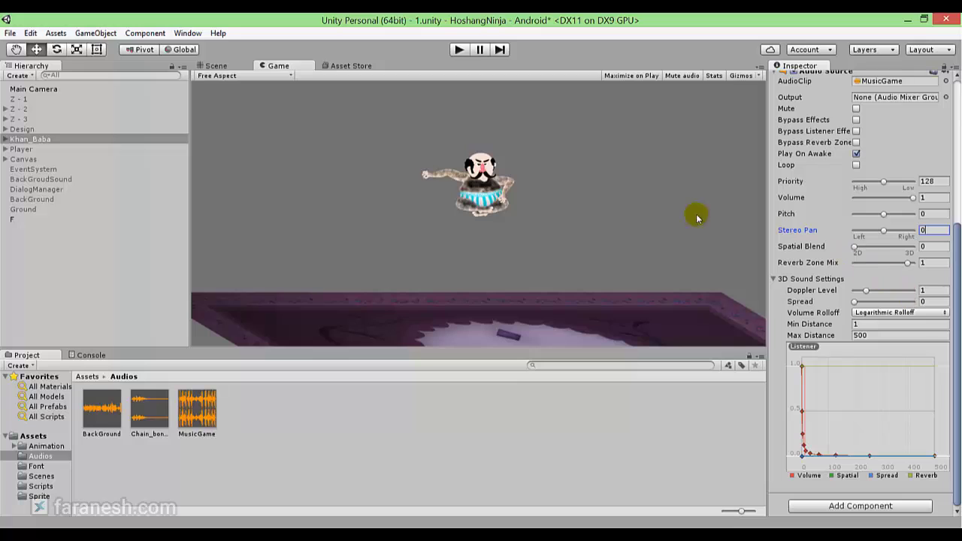
click(804, 248)
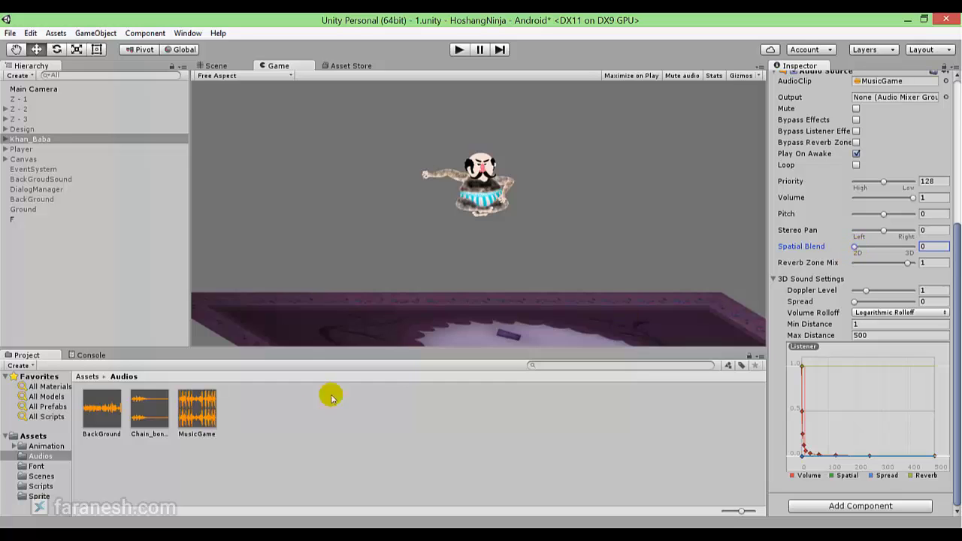
click(194, 418)
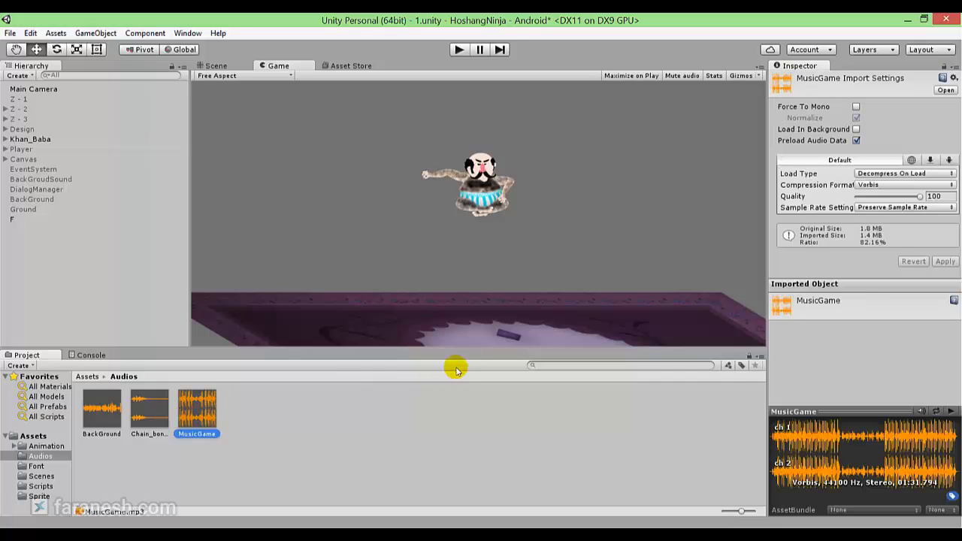
click(71, 140)
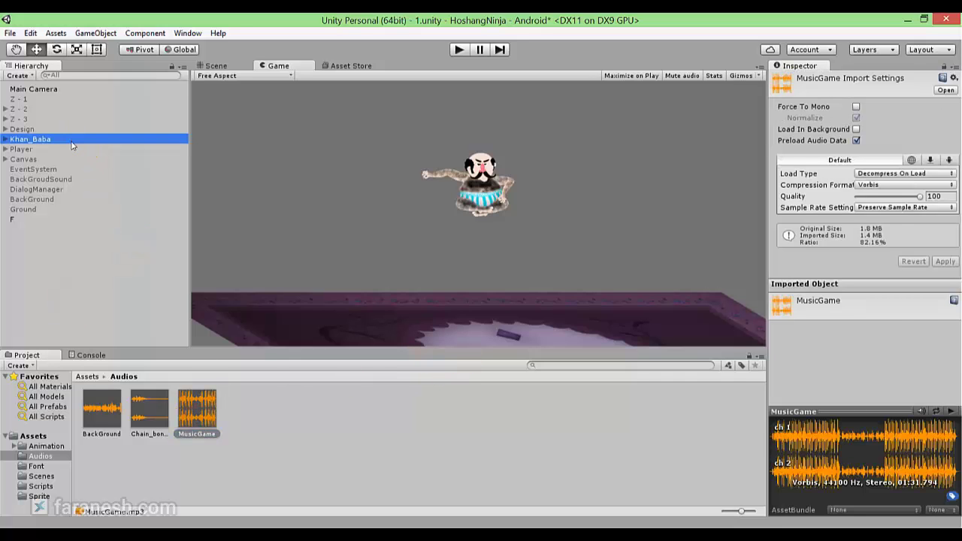
scroll(844, 359, down, 5)
scroll(844, 360, down, 2)
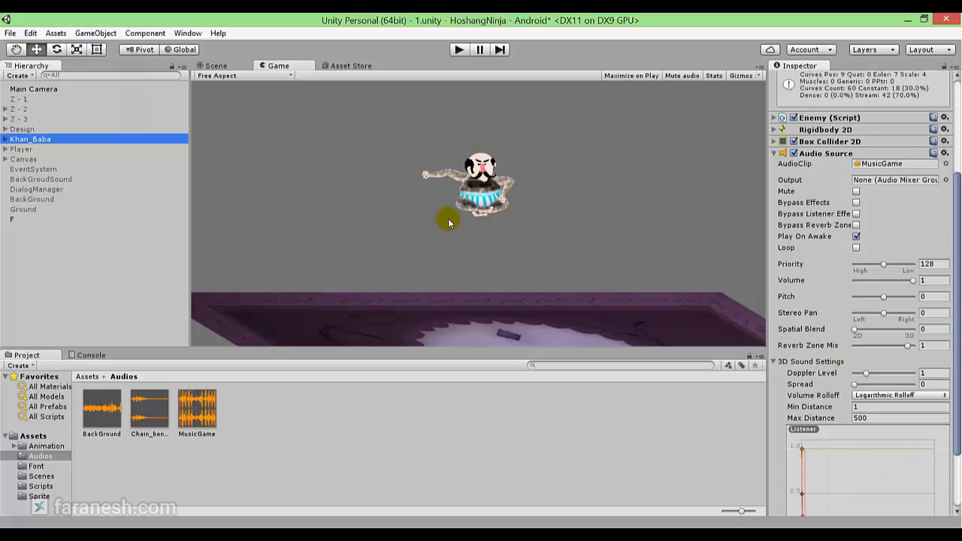
Step: Switch between Scene and Game views, ending on Scene, then zoom out and pan to frame Khan_Baba
click(239, 68)
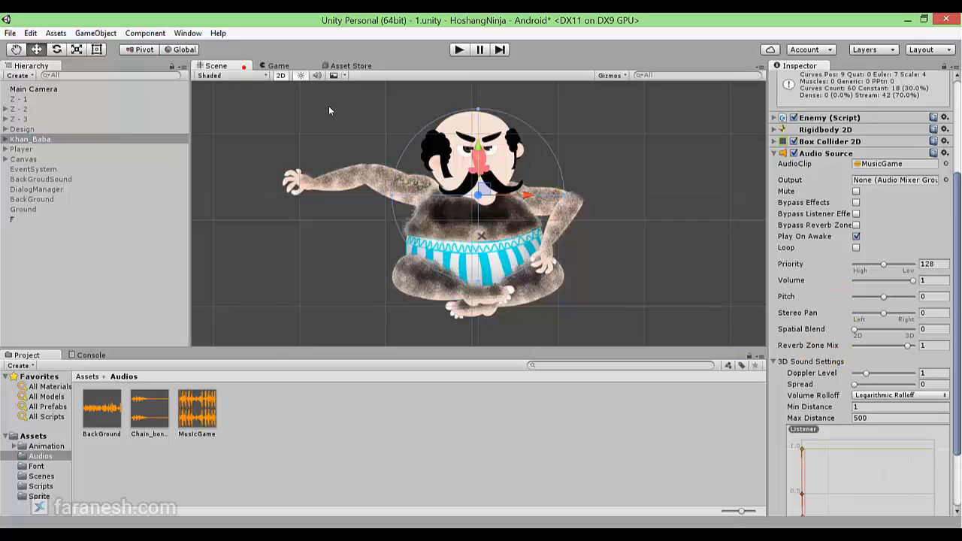
click(275, 67)
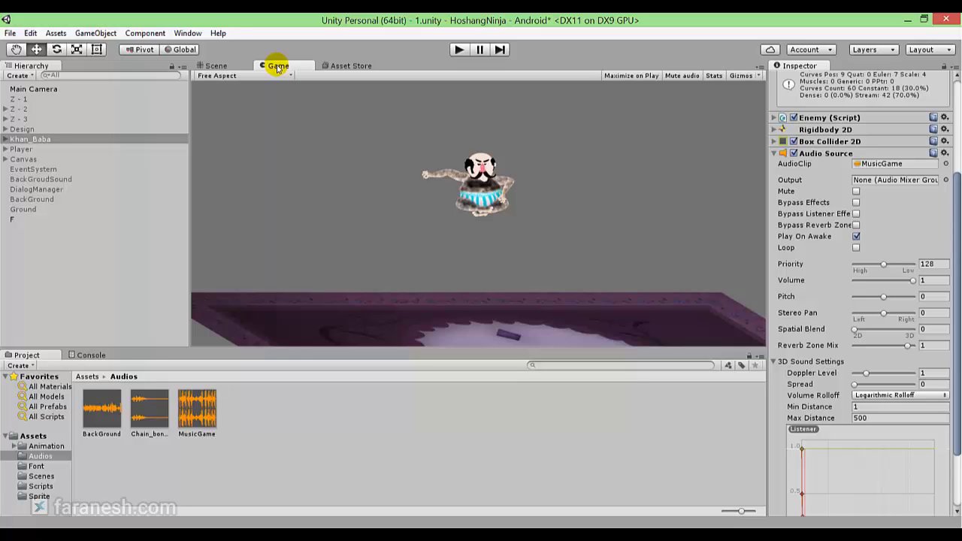
click(232, 66)
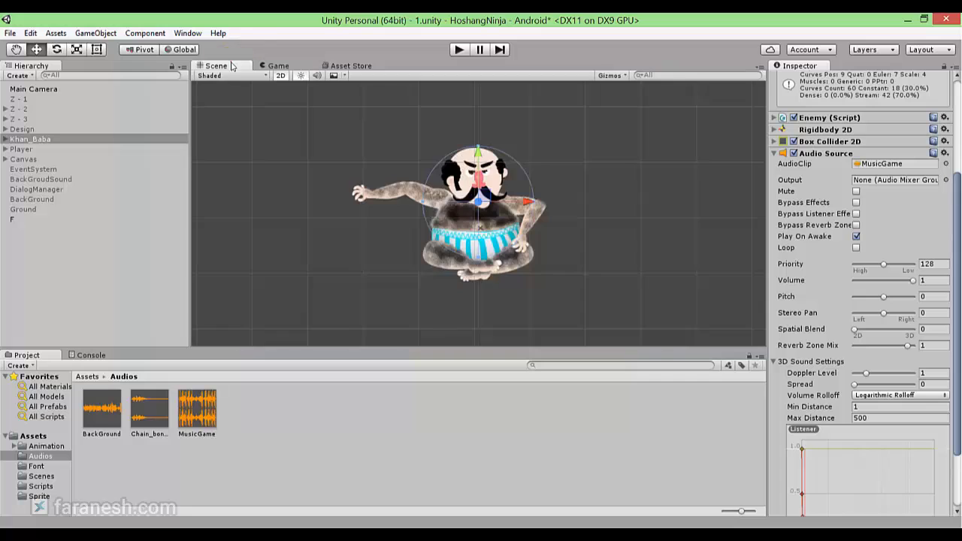
scroll(463, 186, down, 5)
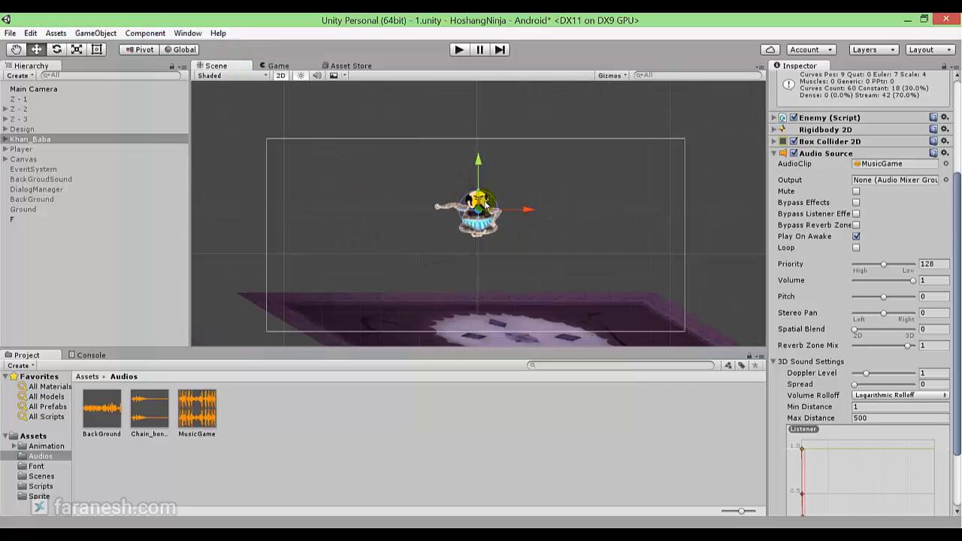
middle_drag(562, 237, 508, 244)
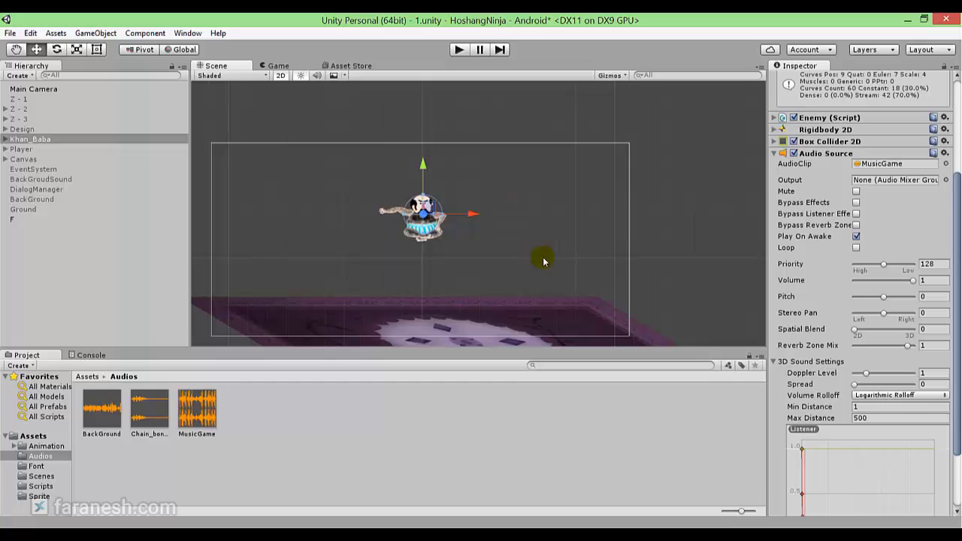
mouse_move(855, 331)
mouse_down()
mouse_move(923, 333)
mouse_move(850, 336)
mouse_up()
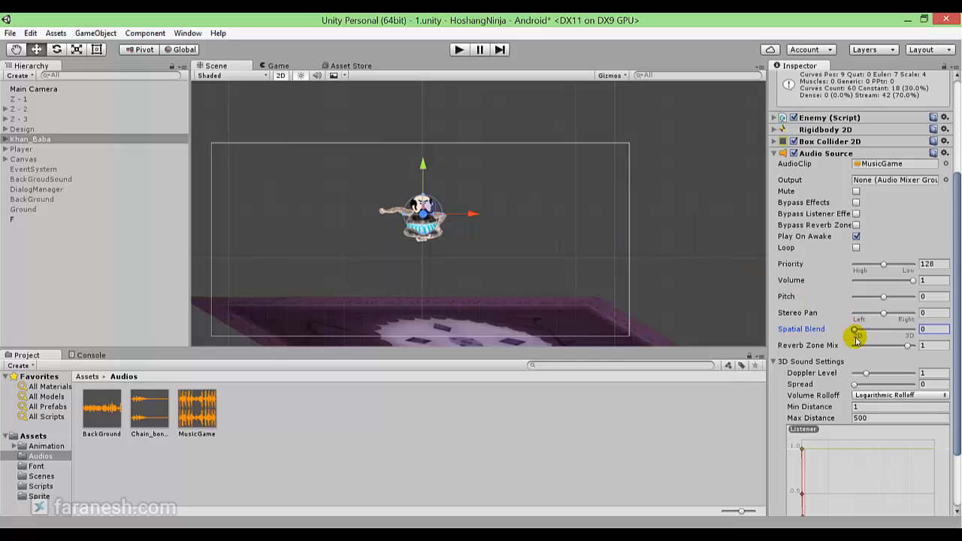
Step: Point out Reverb Zone Mix and 3D Sound Settings, nudging Spatial Blend slightly toward 3D
click(823, 347)
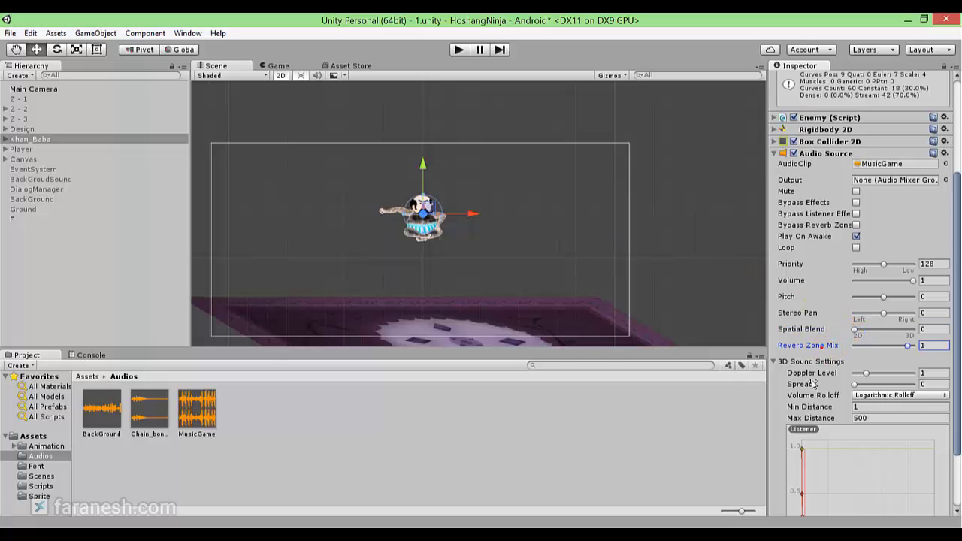
click(809, 363)
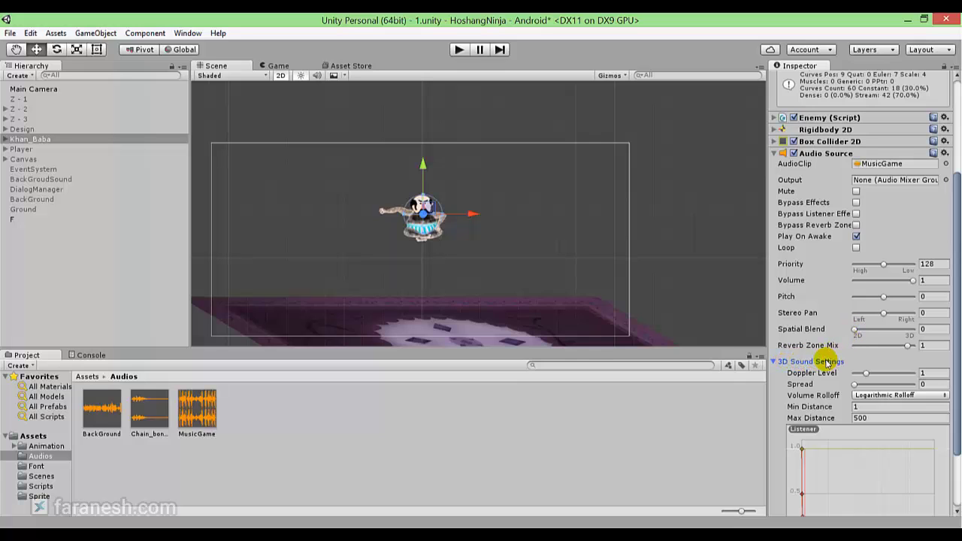
drag(855, 329, 864, 329)
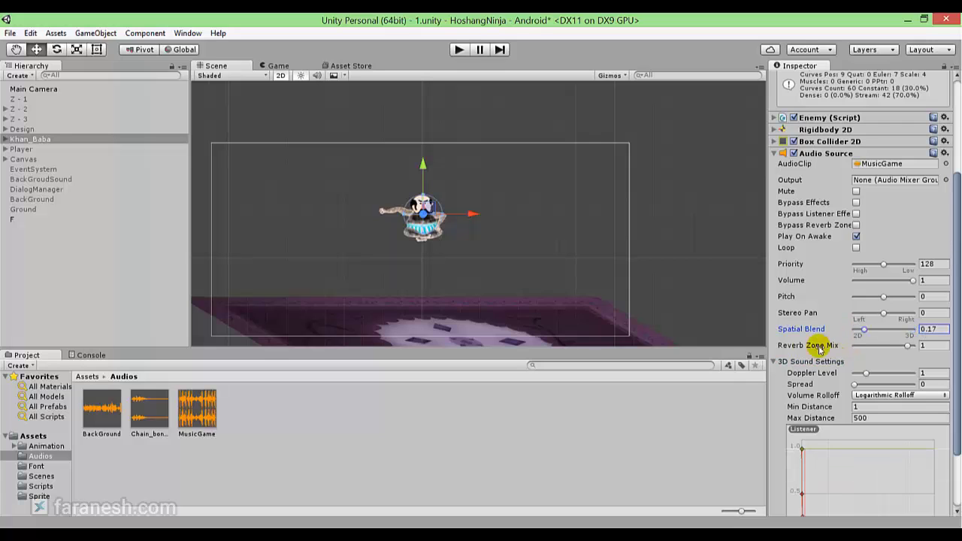
Step: Point out Logarithmic Volume Rolloff and widen the Inspector to show its 0–500 curve
scroll(797, 361, down, 1)
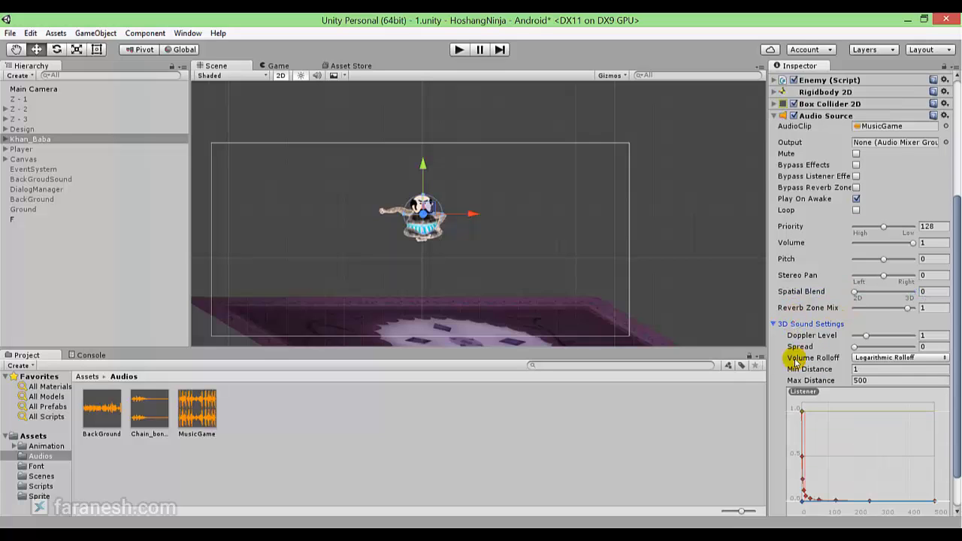
scroll(796, 361, down, 1)
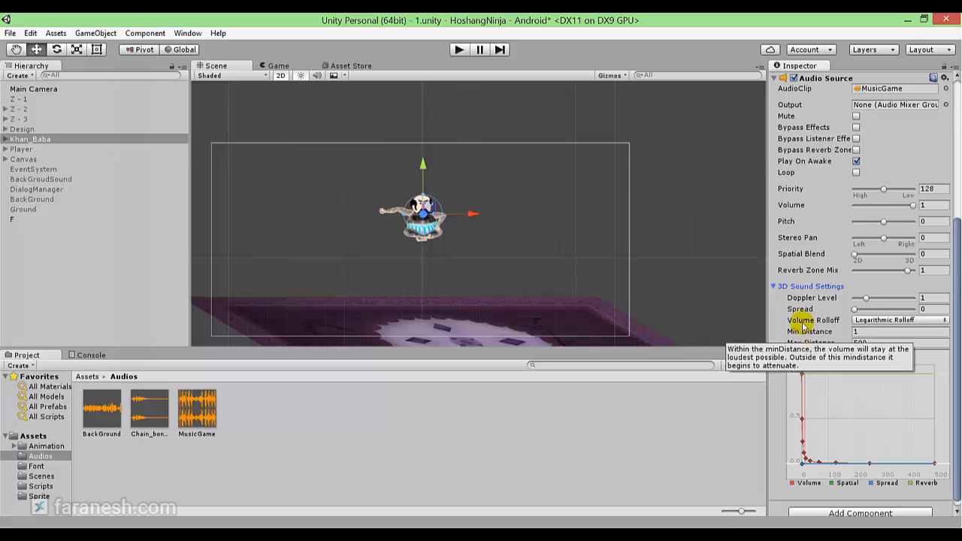
click(804, 322)
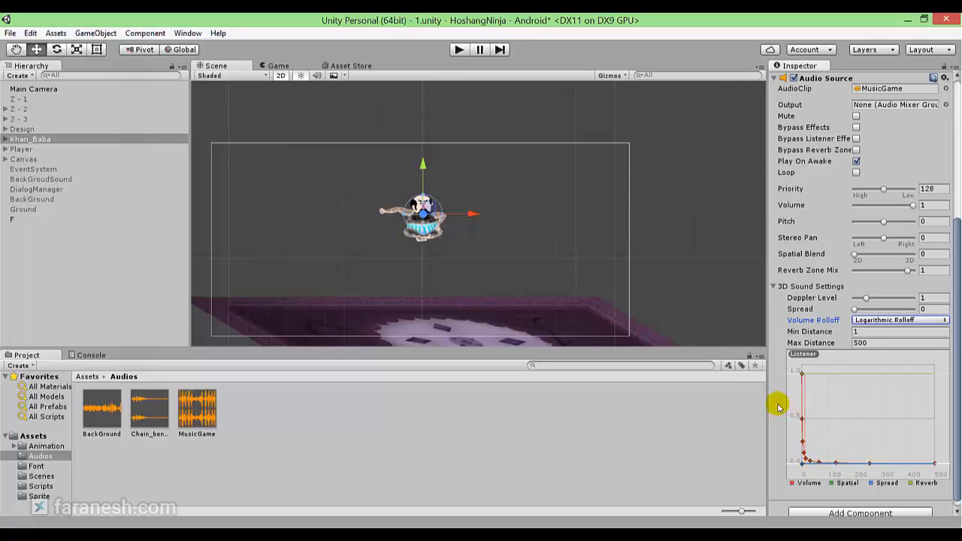
drag(767, 399, 408, 366)
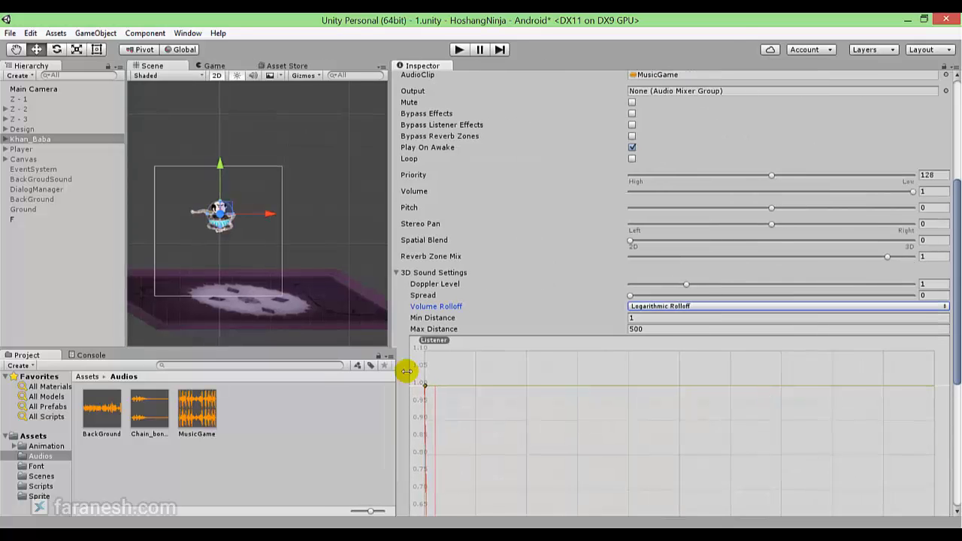
scroll(687, 378, down, 5)
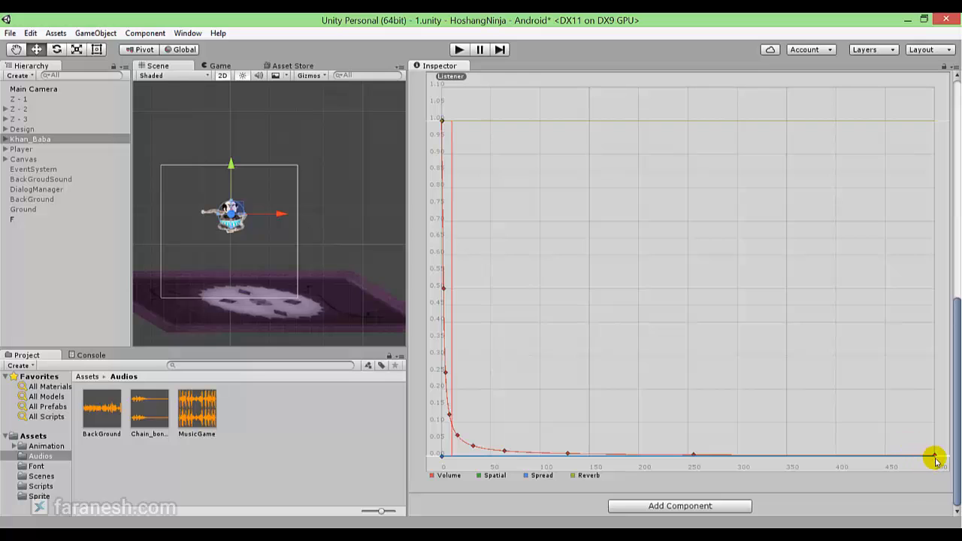
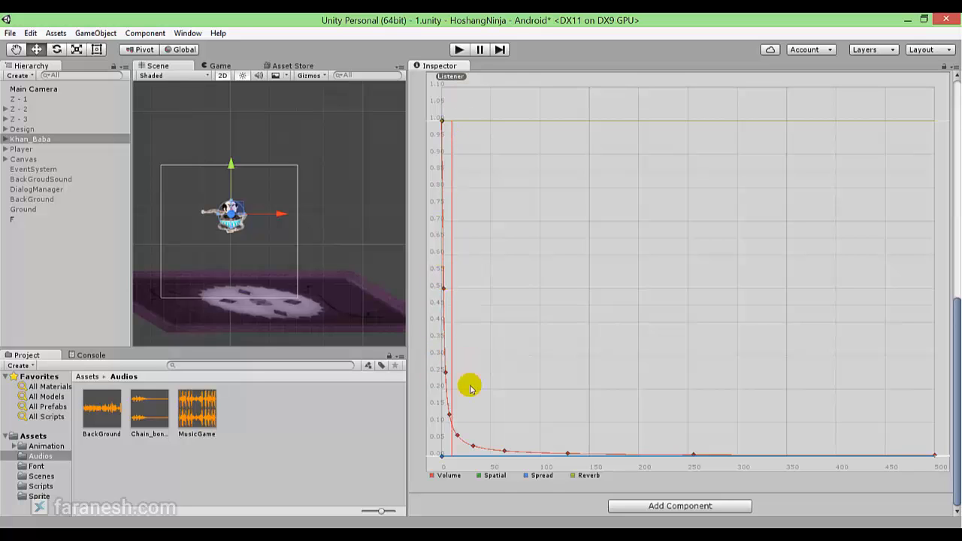
Step: Undo the volume curve key edits, restoring the logarithmic rolloff with Min Distance 1 and Max Distance 500
drag(473, 454, 488, 424)
click(474, 451)
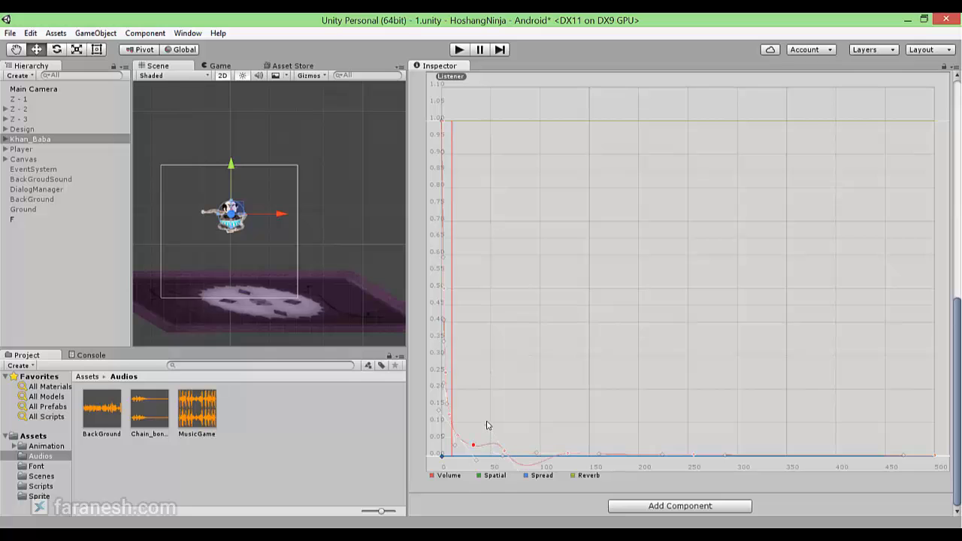
key(ctrl+z)
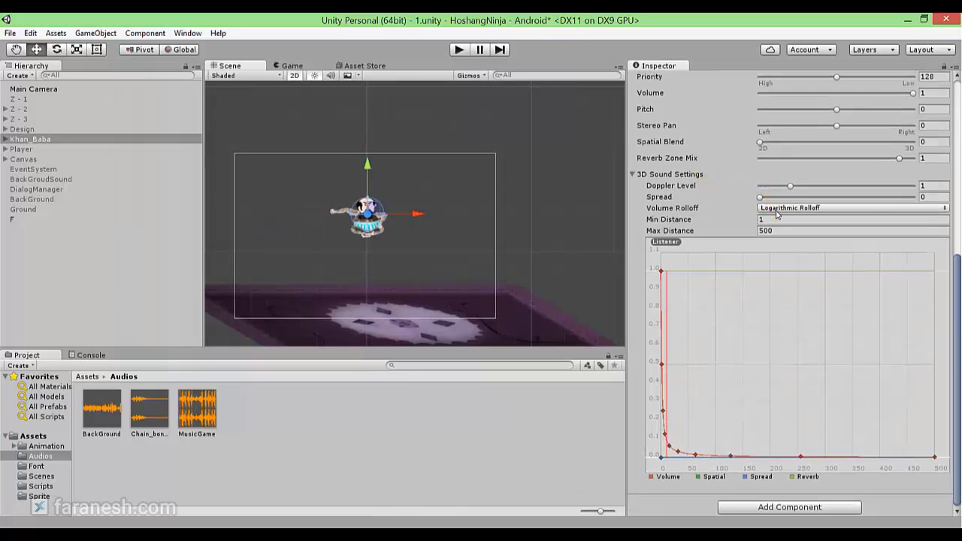
Step: Switch Volume Rolloff to Linear, then to Custom Rolloff
click(775, 208)
click(795, 235)
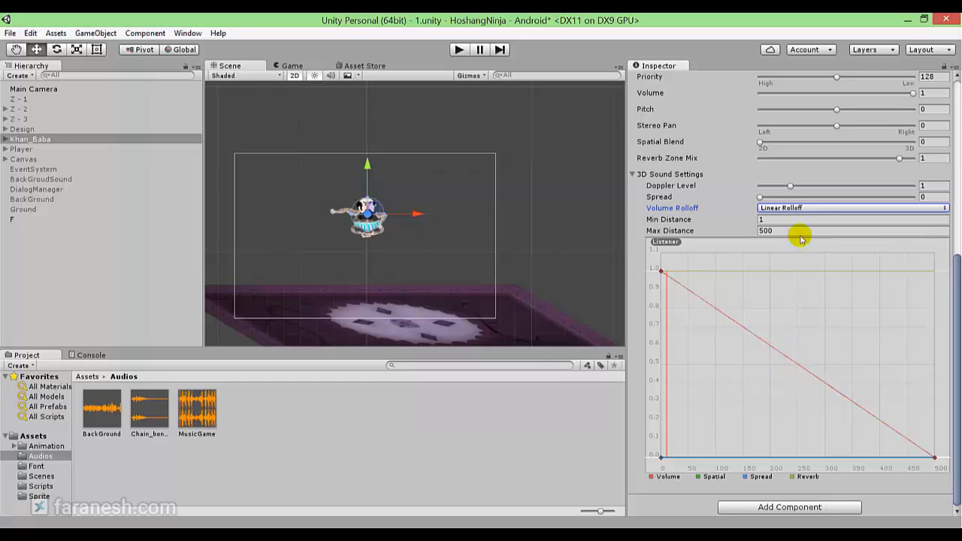
click(783, 210)
click(794, 248)
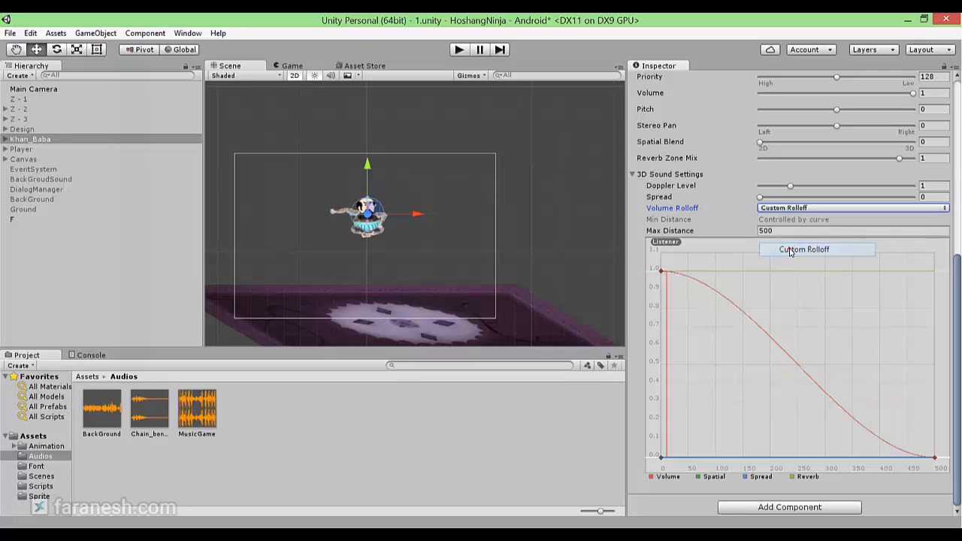
Step: Add a key to the custom volume curve and reshape it to start near 0.7 and fade to zero around 400
double_click(757, 328)
click(757, 328)
click(756, 323)
mouse_move(777, 348)
mouse_down()
mouse_move(876, 252)
mouse_move(758, 326)
mouse_up()
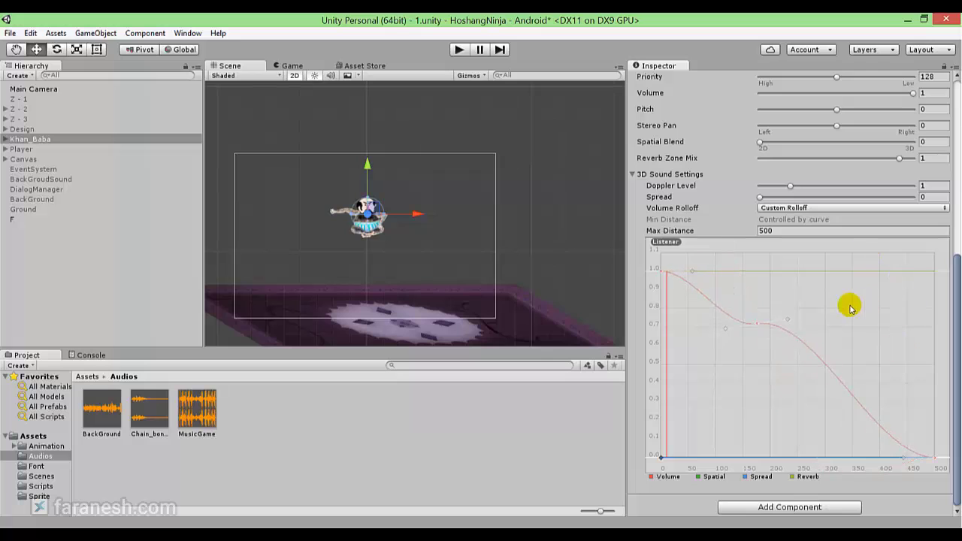
click(757, 324)
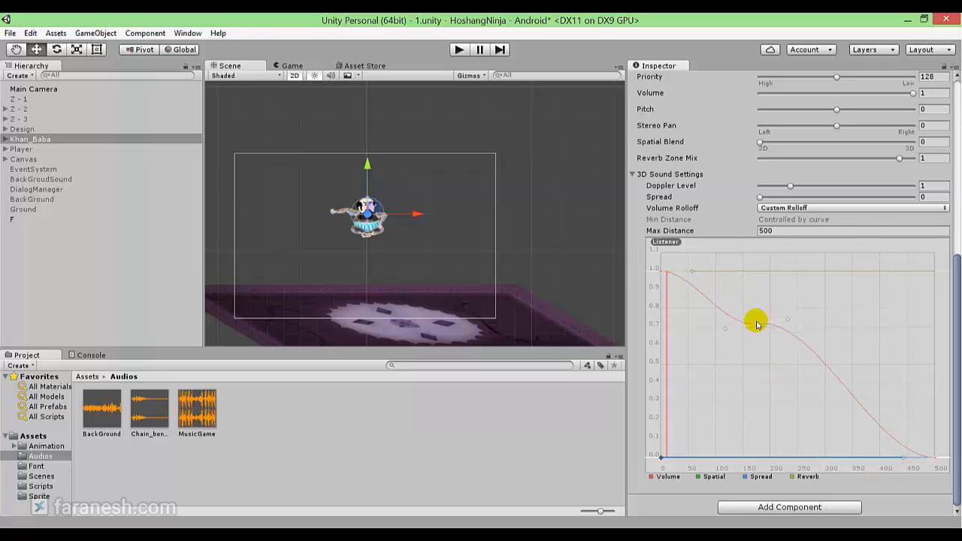
drag(758, 326, 750, 324)
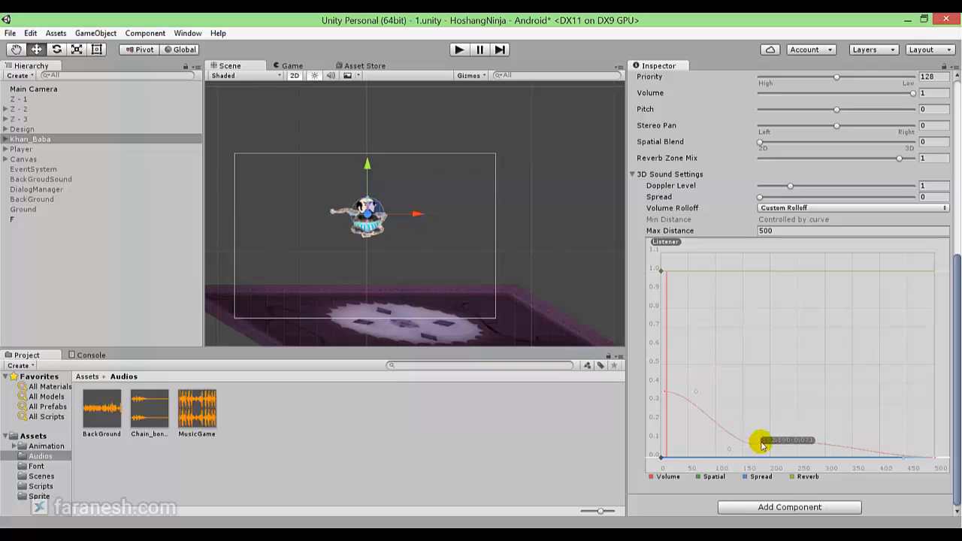
drag(751, 325, 758, 378)
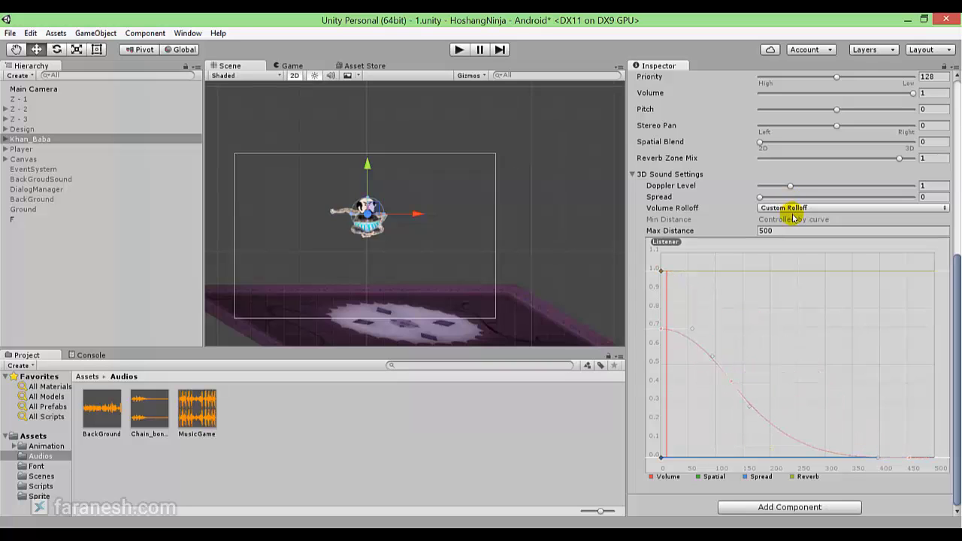
click(791, 214)
click(734, 17)
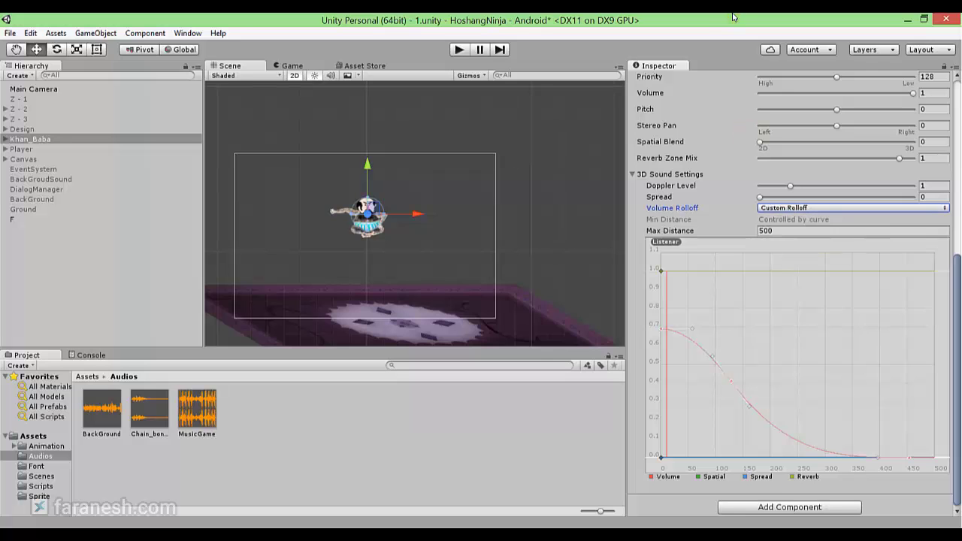
Step: Choose Linear Rolloff and try Min Distance 100 with Max Distance 1000
click(788, 208)
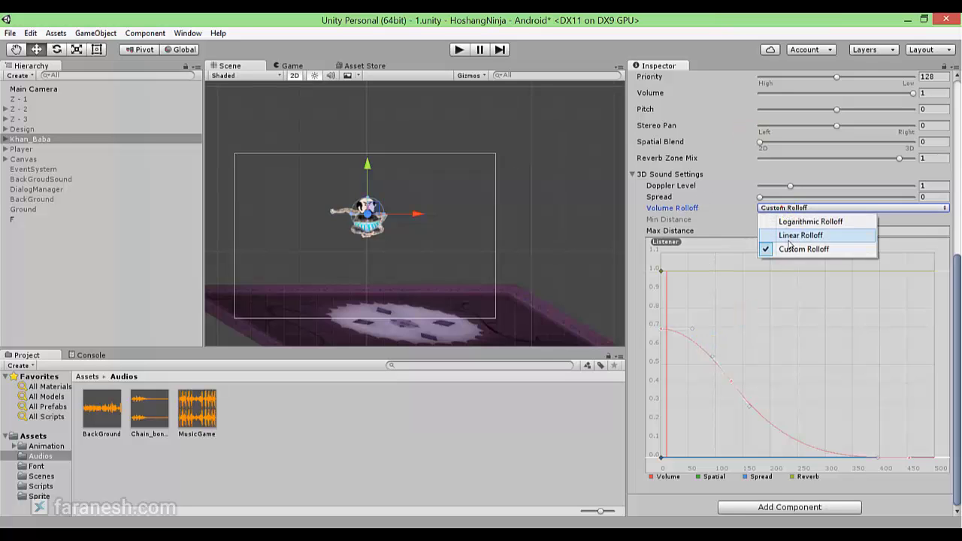
click(790, 236)
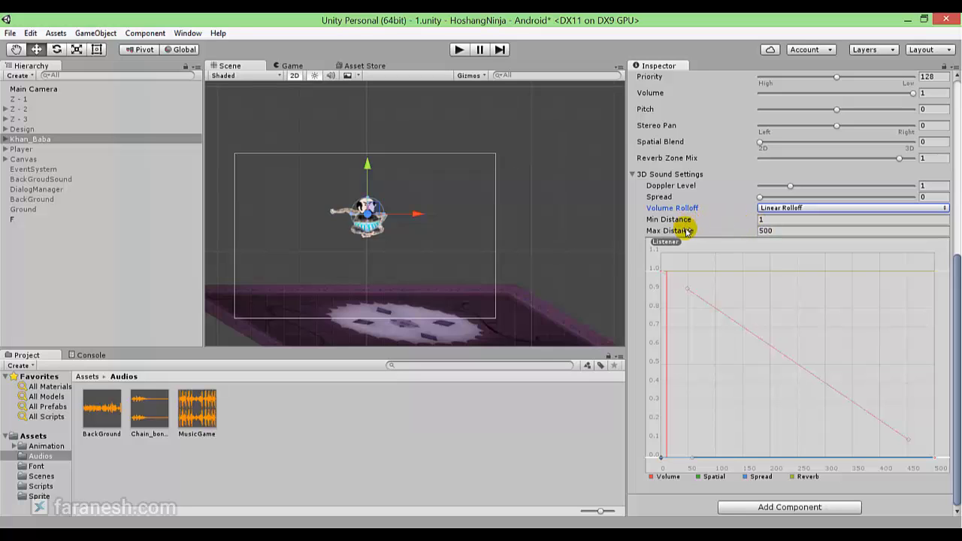
mouse_move(679, 219)
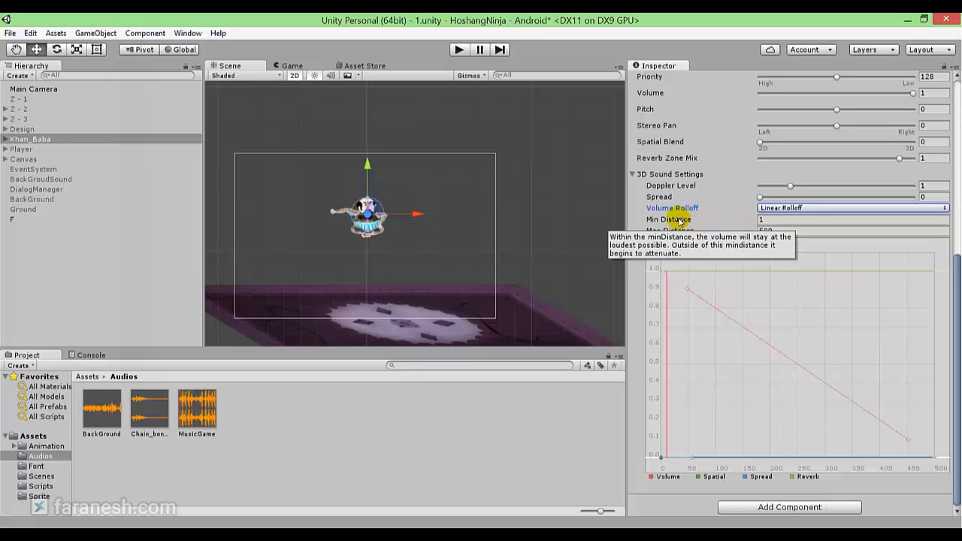
click(676, 220)
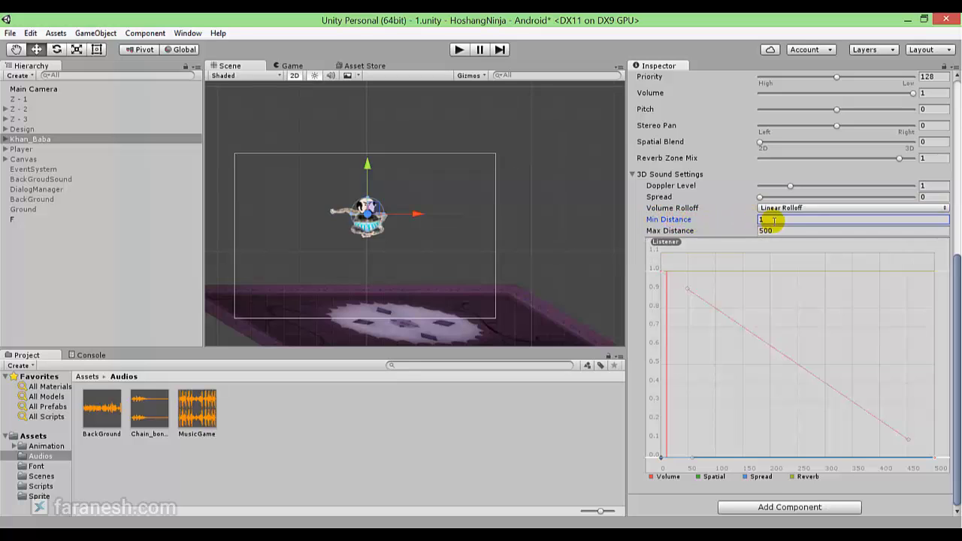
click(774, 220)
text(00)
click(782, 230)
text(1000)
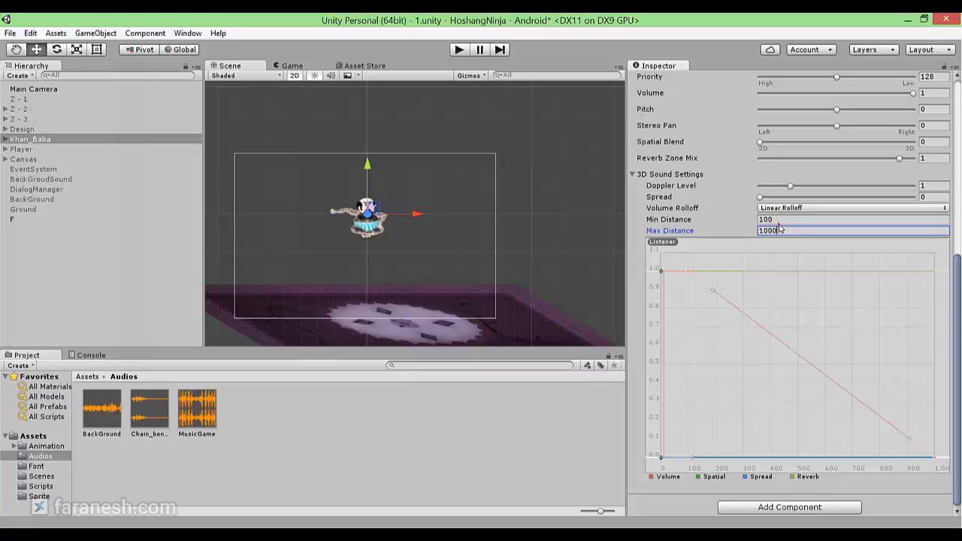
Step: Set the distances back to Min Distance 1 and Max Distance 500
click(780, 219)
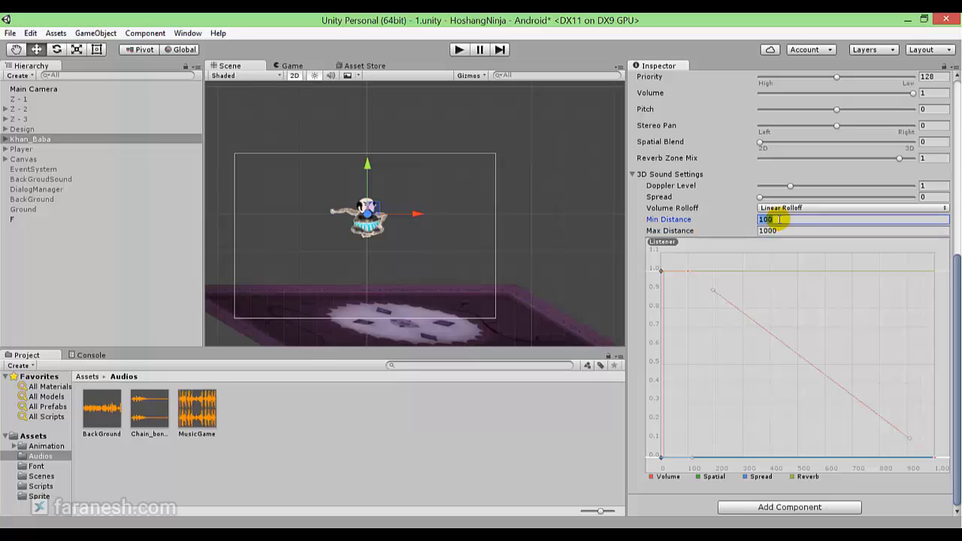
text(1)
click(766, 241)
click(769, 232)
click(770, 232)
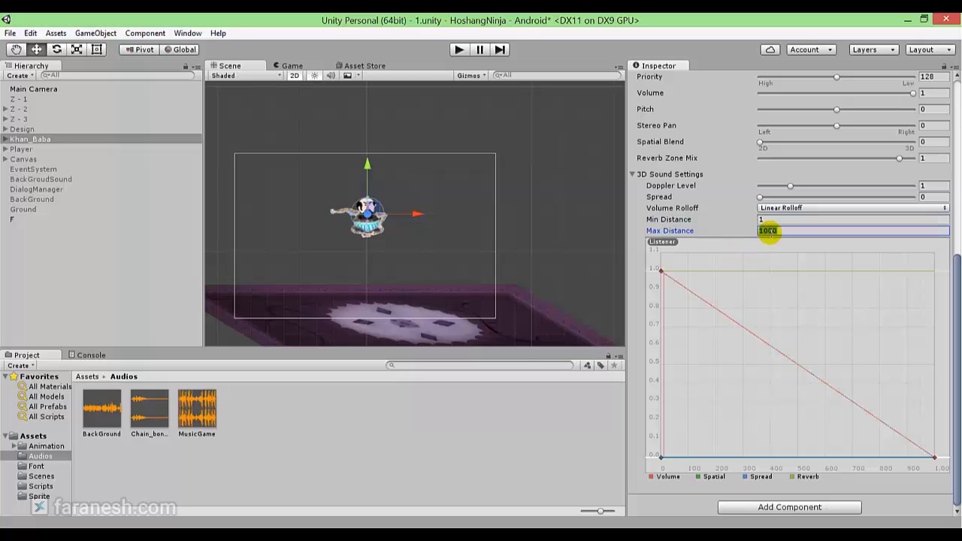
text(500)
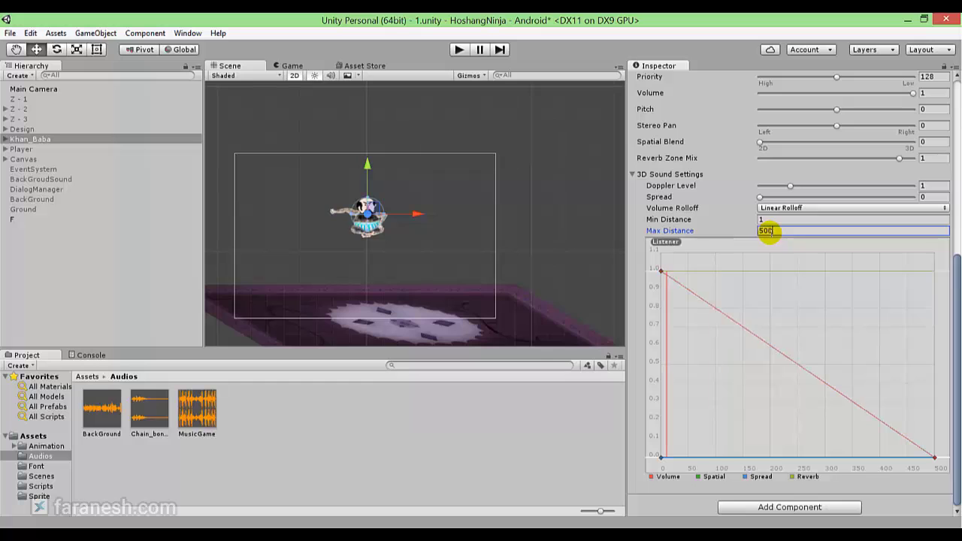
Step: Collapse the 3D Sound Settings foldout and tick Loop so the MusicGame clip repeats
double_click(770, 232)
scroll(758, 187, up, 3)
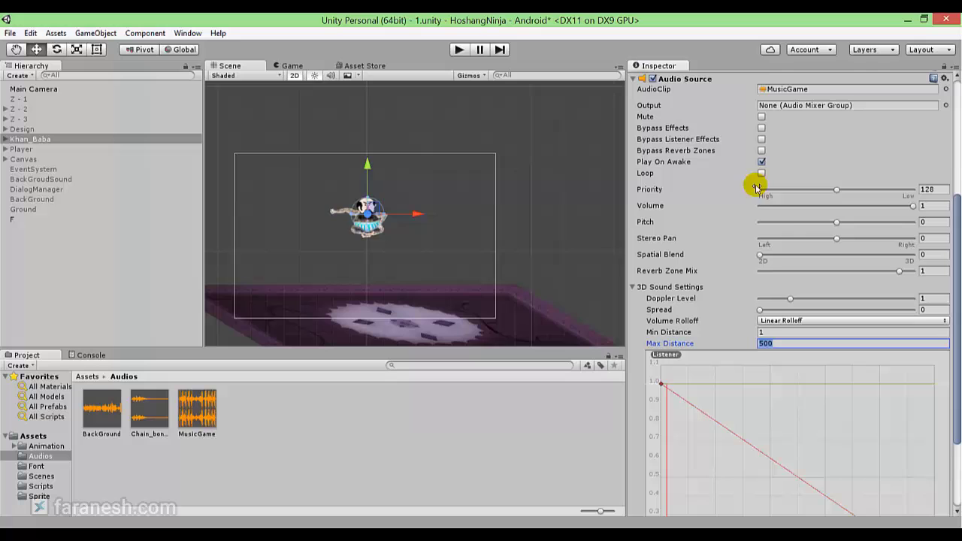
click(779, 342)
scroll(779, 343, down, 3)
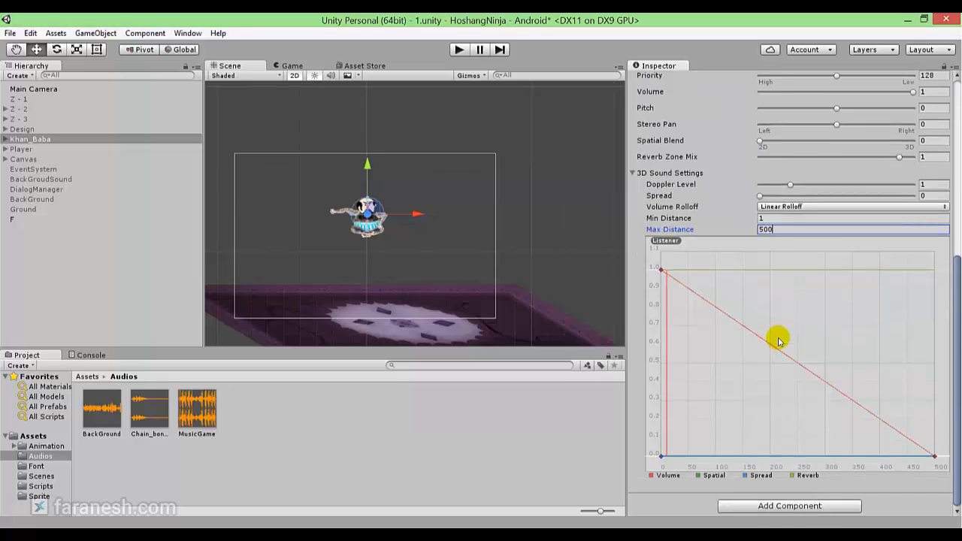
click(636, 172)
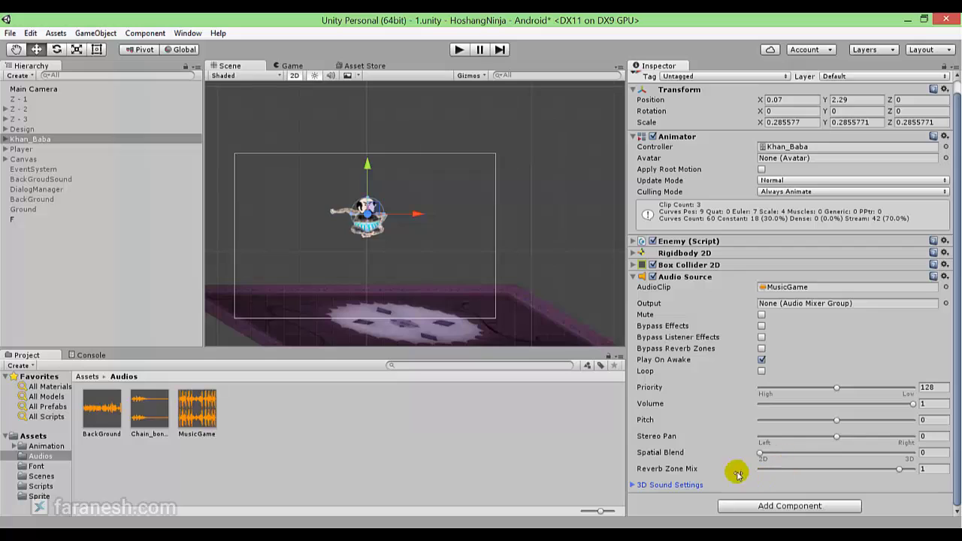
click(762, 372)
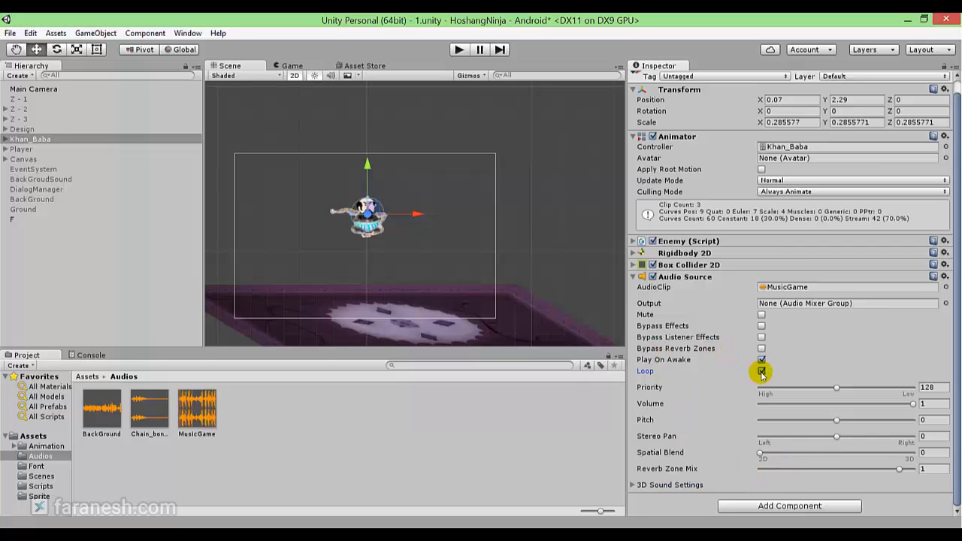